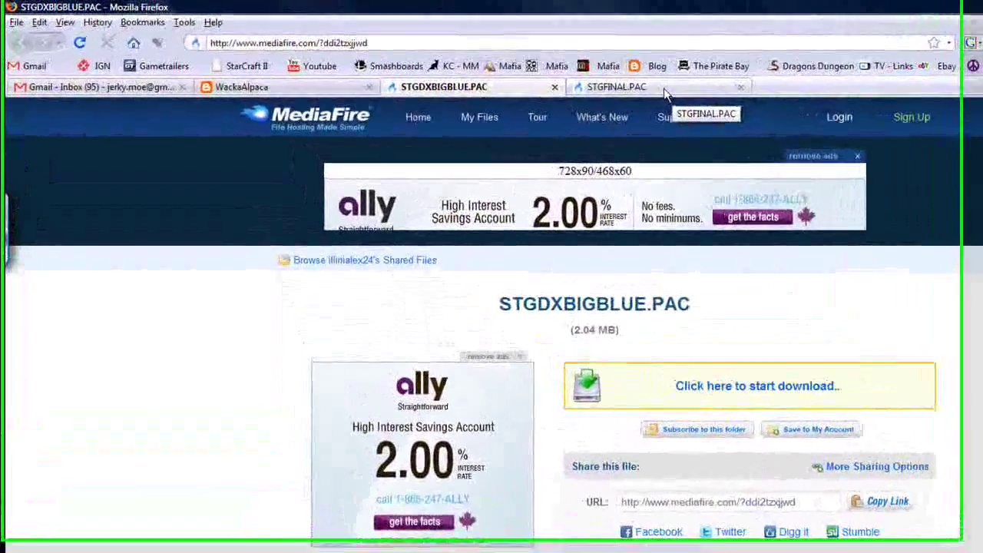
- Review the MediaFire download pages for STGFINAL.PAC and STGDXBIGBLUE.PAC, and close the unneeded video window
click(538, 66)
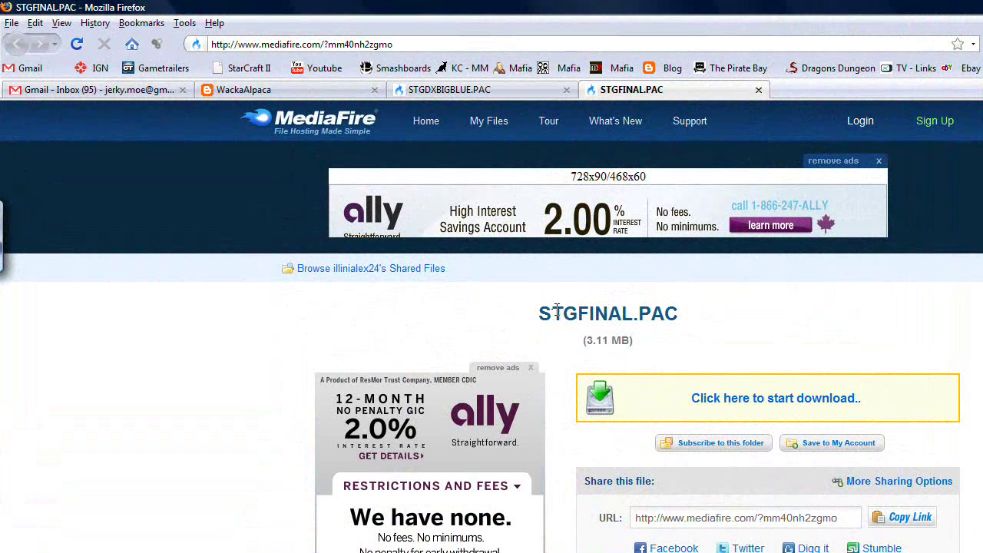
drag(557, 310, 686, 319)
click(476, 90)
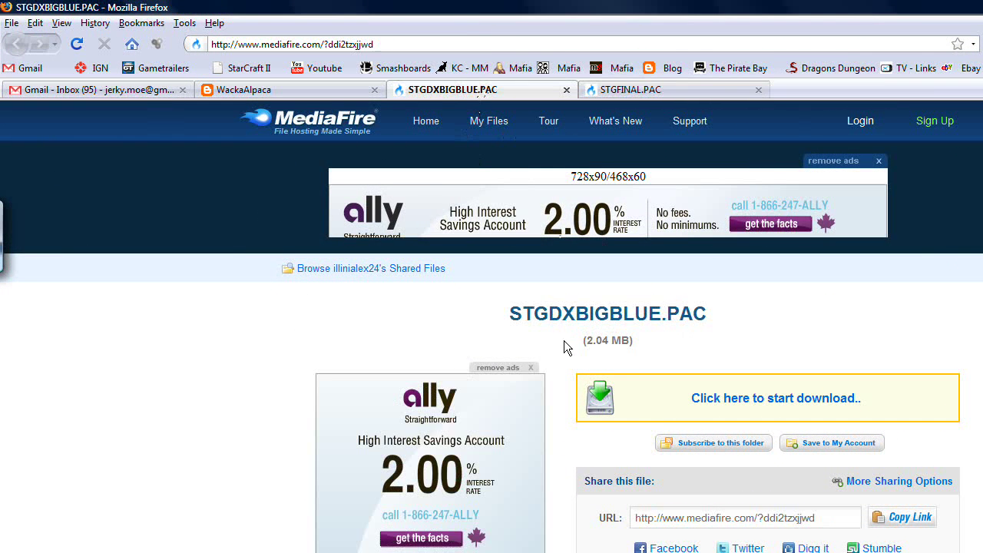
drag(550, 311, 686, 315)
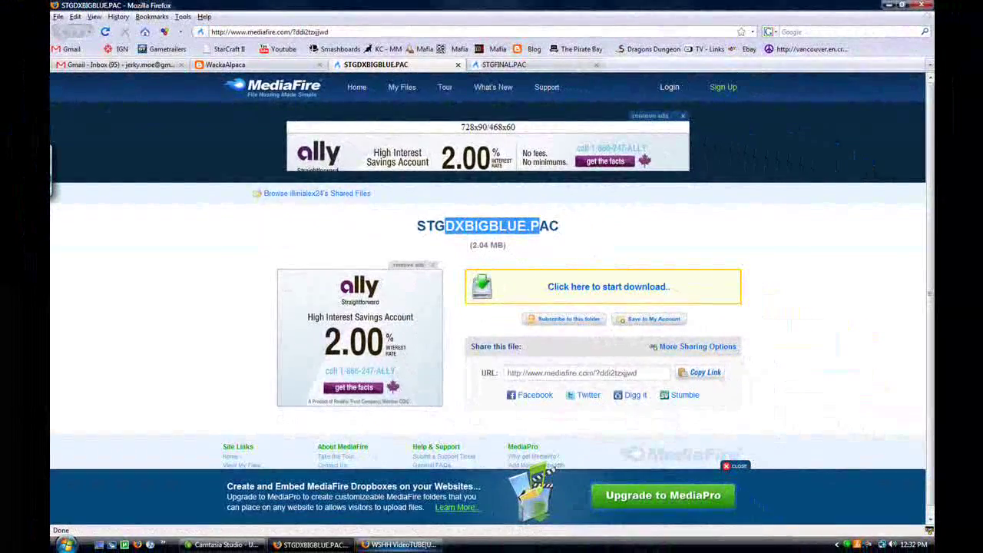
right_click(421, 544)
click(428, 537)
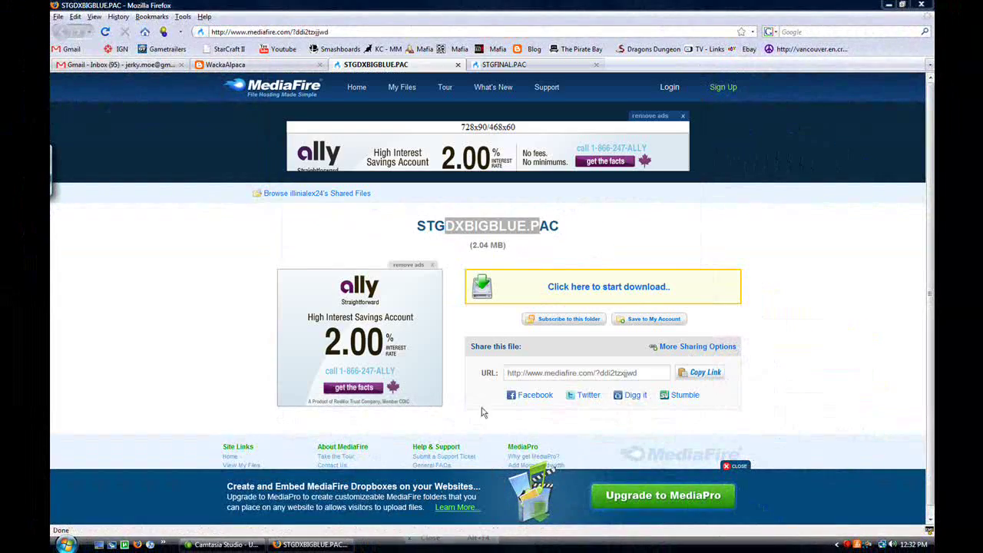
drag(426, 226, 547, 226)
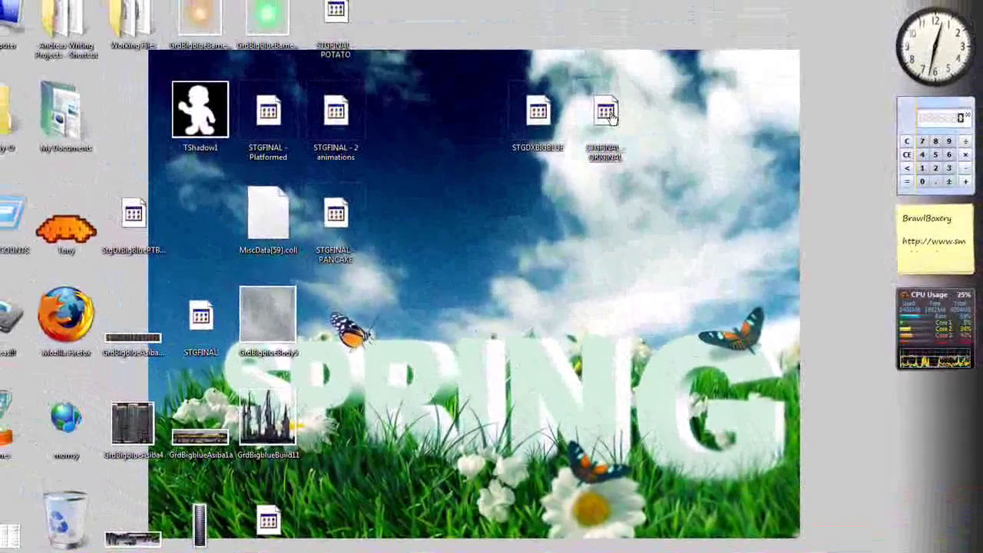
- Open STGDXBIGBLUE from the desktop in BrawlBox and expand archive 2 down to the 3D models of ModelData[14]
double_click(537, 113)
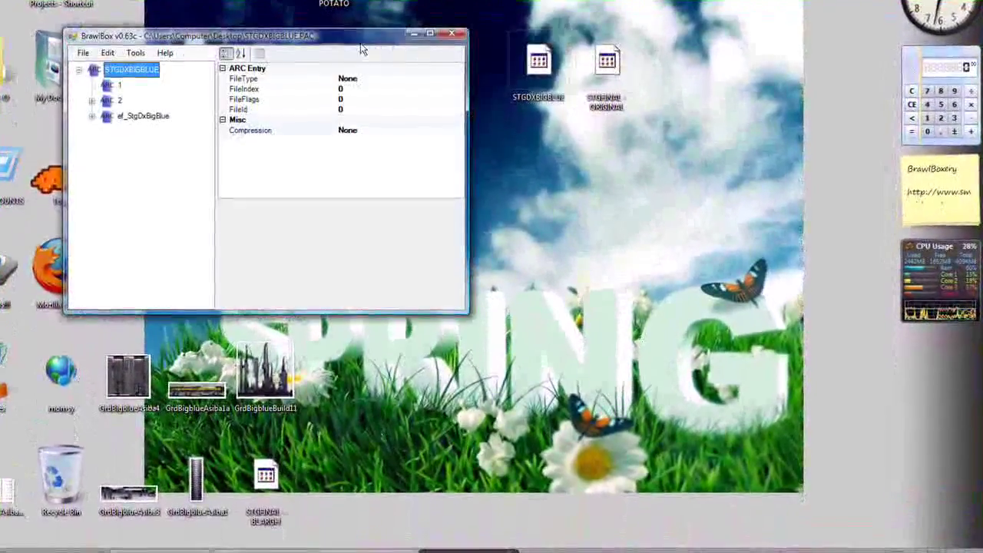
drag(276, 83, 640, 170)
click(368, 229)
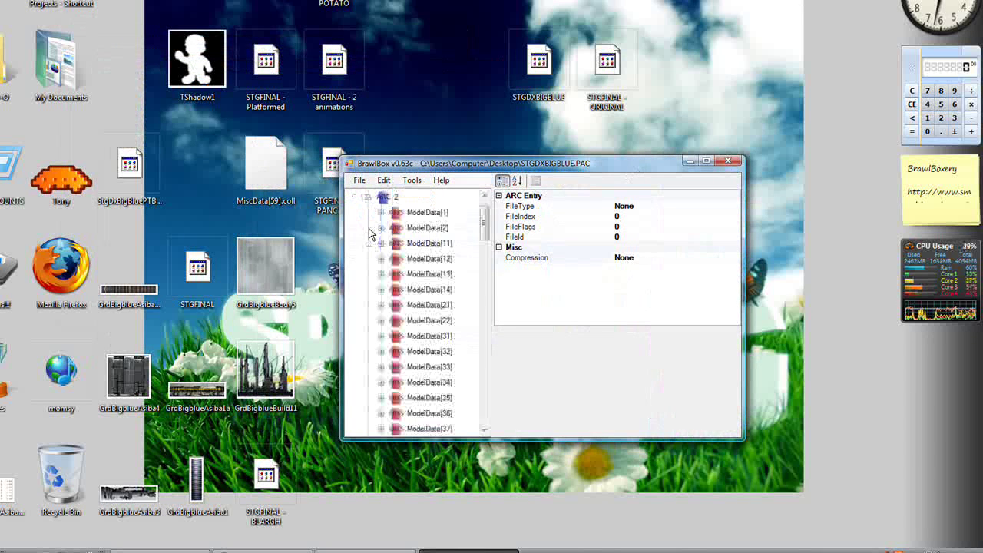
click(381, 289)
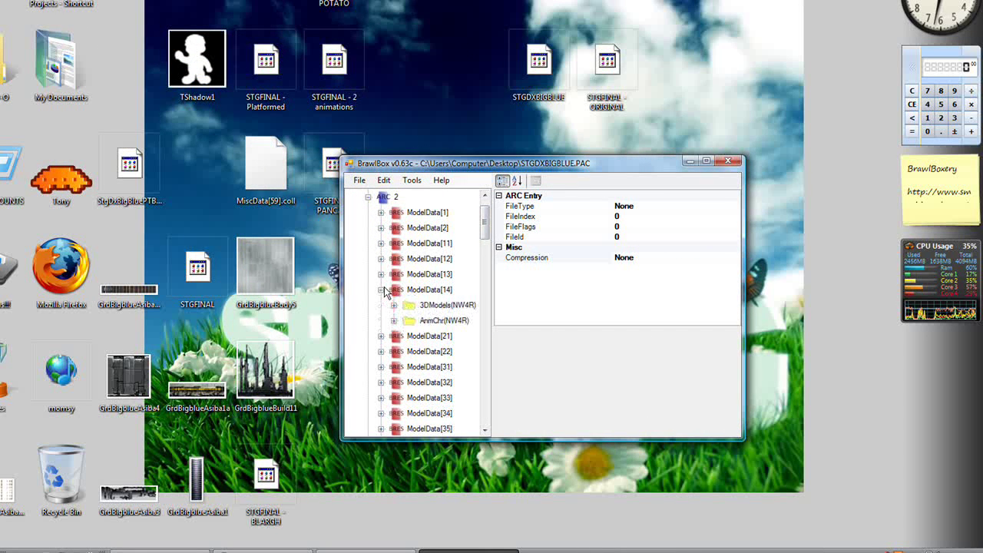
click(394, 306)
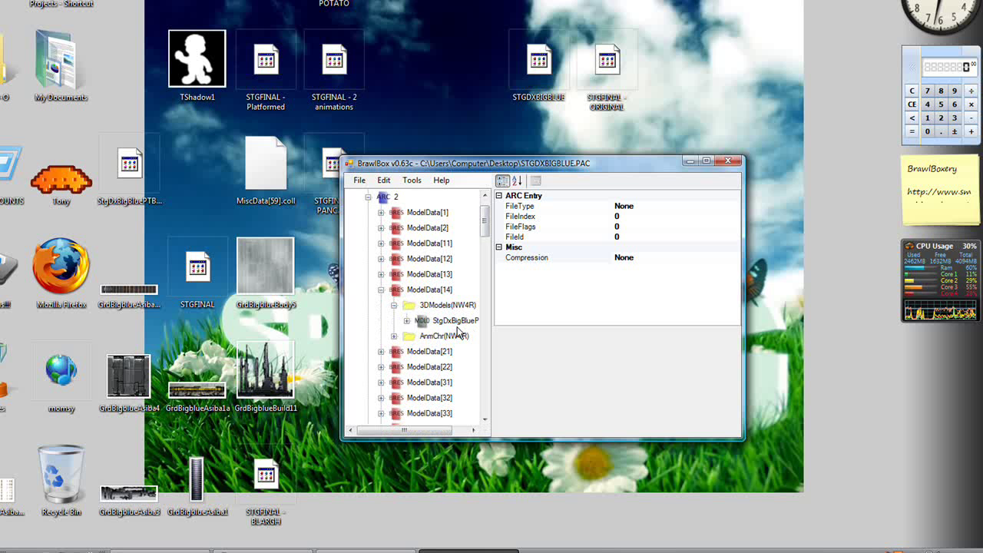
- Preview the StgDxBigBluePTBase model, examine it from an angled view, and close the preview
drag(419, 435, 434, 436)
click(442, 320)
right_click(442, 321)
click(465, 327)
drag(362, 184, 300, 222)
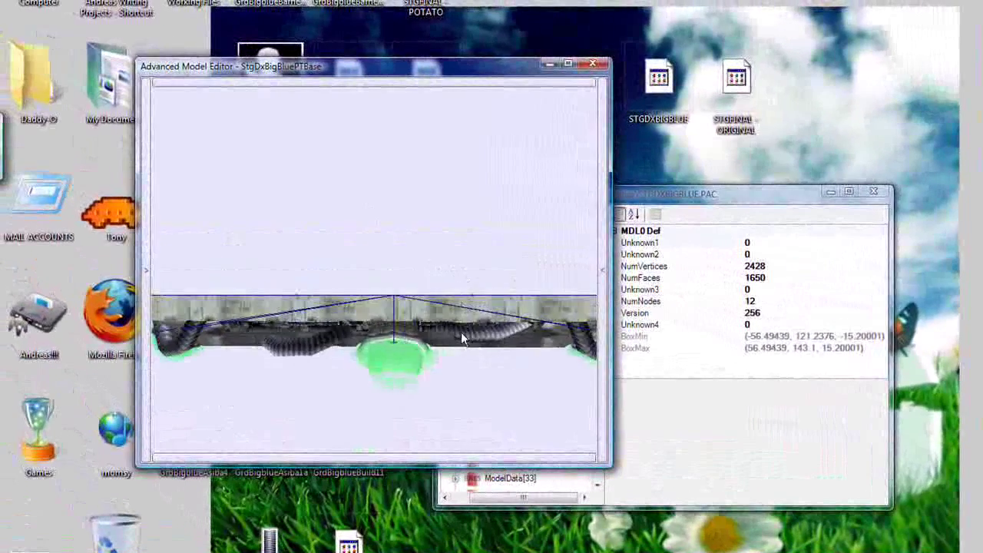
drag(383, 266, 229, 364)
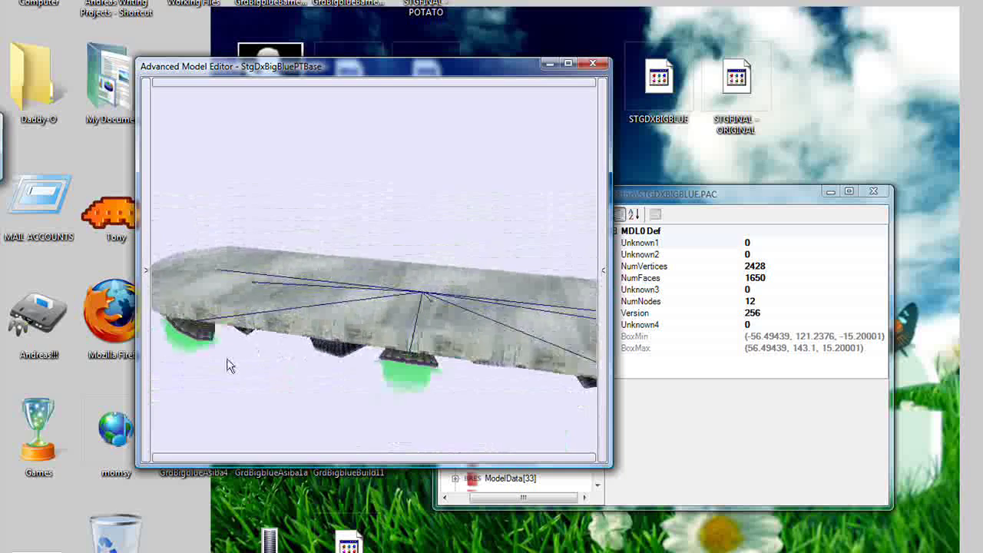
click(593, 64)
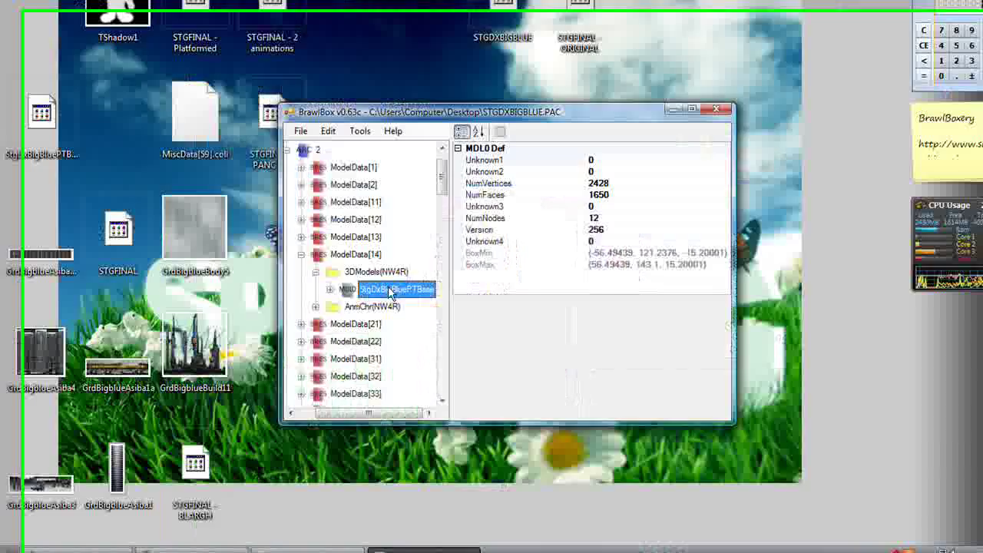
- Export StgDxBigBluePTBase to the desktop as a raw model file (.mdl0), replacing the existing file
right_click(558, 375)
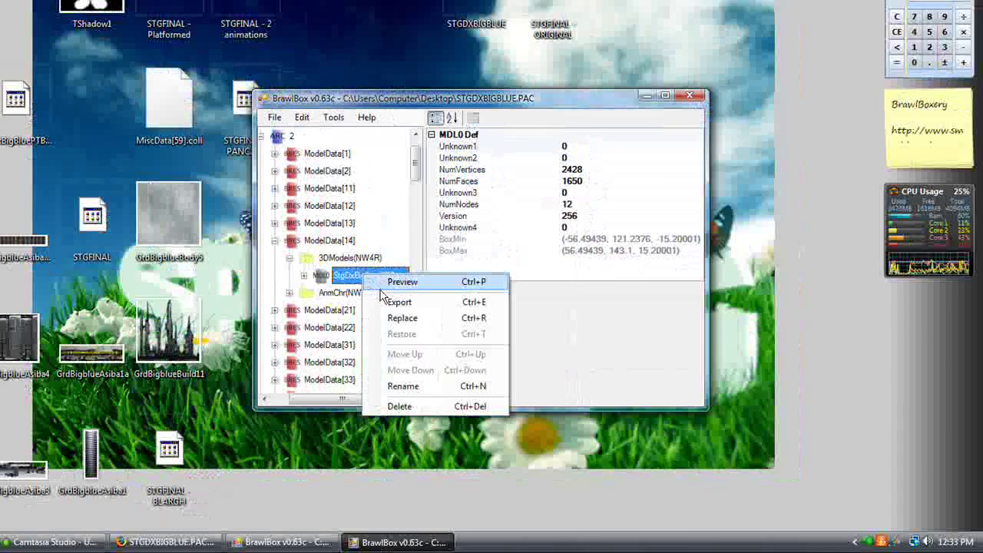
click(407, 303)
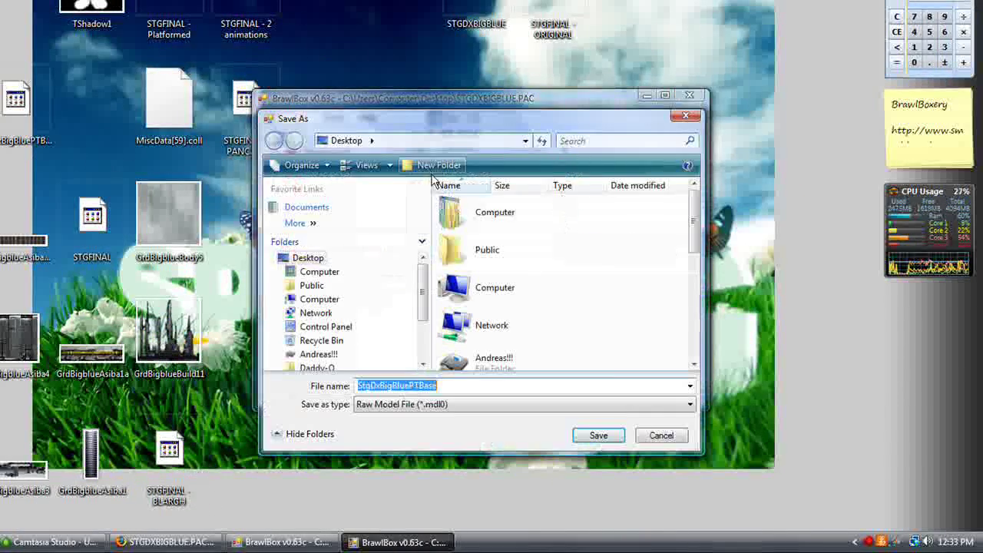
click(614, 437)
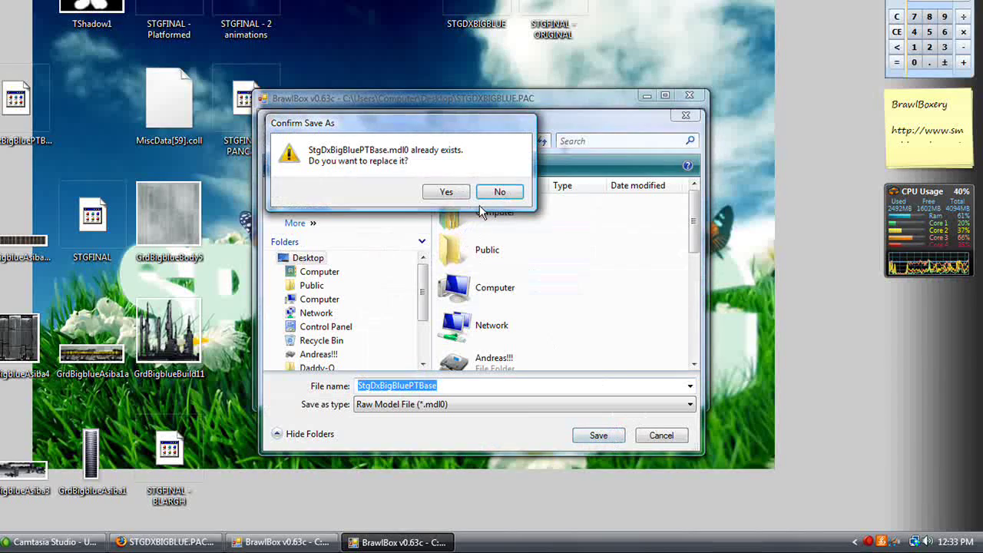
click(447, 192)
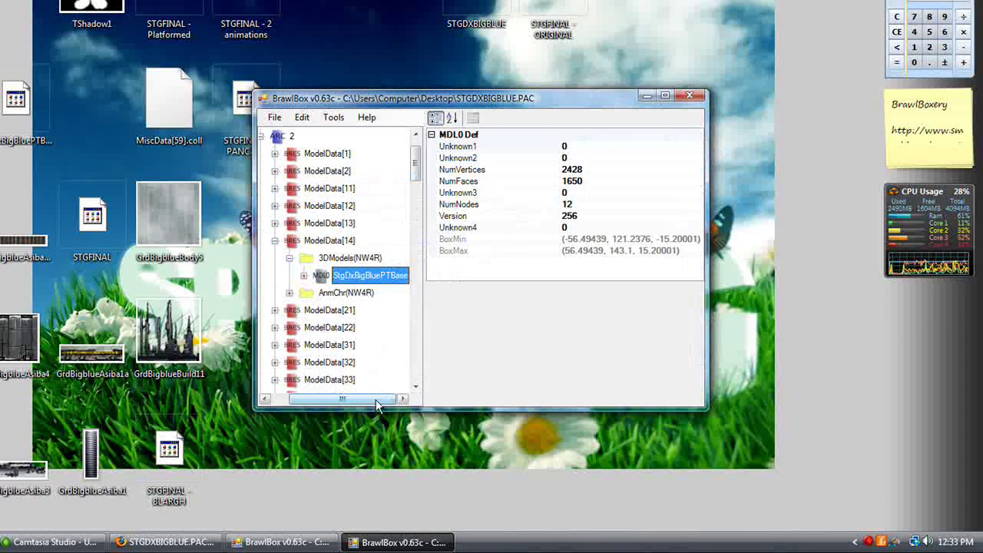
- Switch to the STGFINAL - ORIGINAL.pac window and expand archive 2 down to the 3D models of ModelData[2]
mouse_move(315, 543)
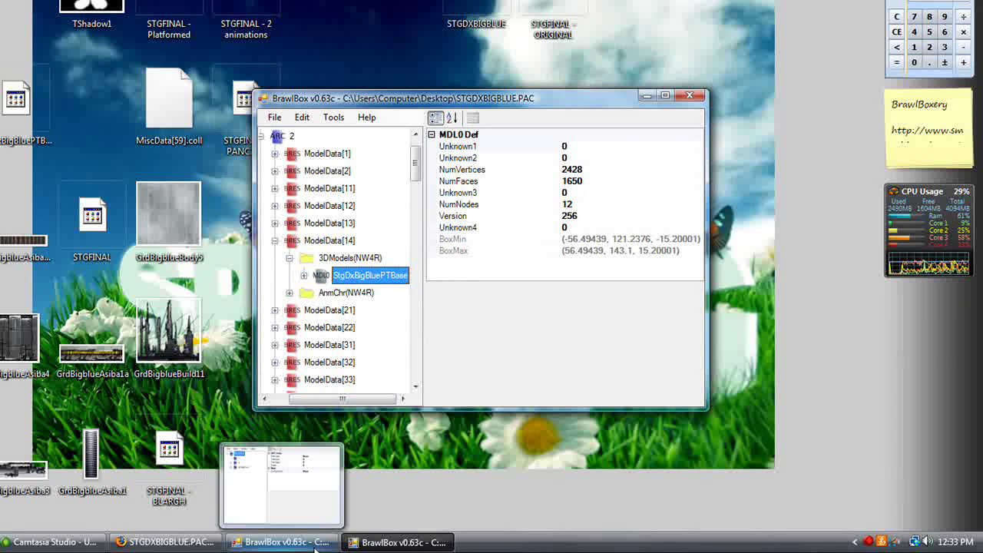
click(315, 543)
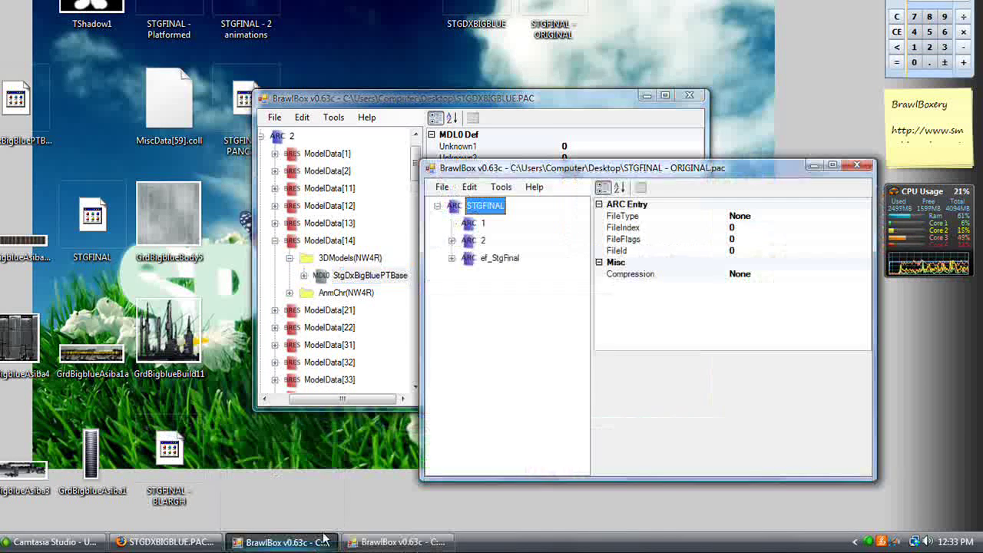
drag(621, 174, 501, 146)
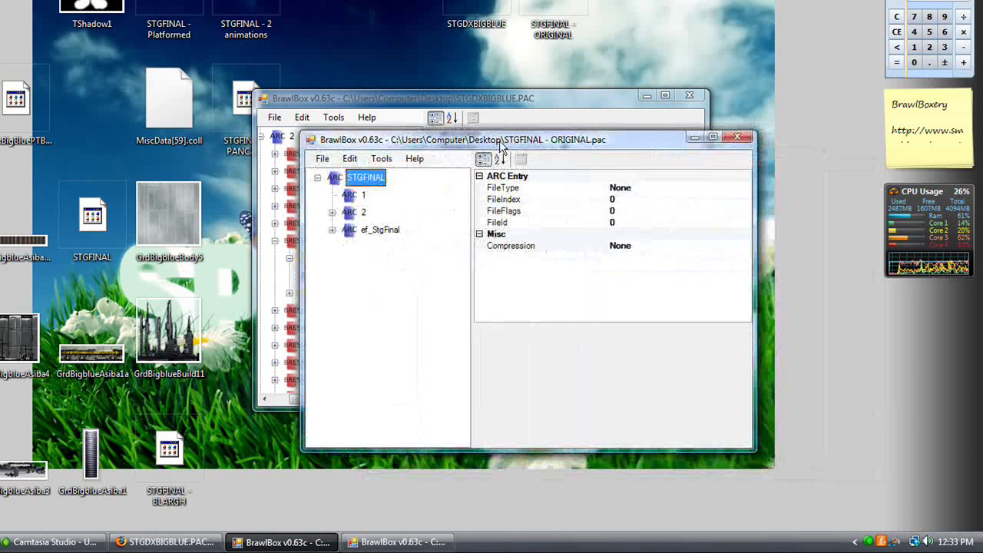
click(332, 212)
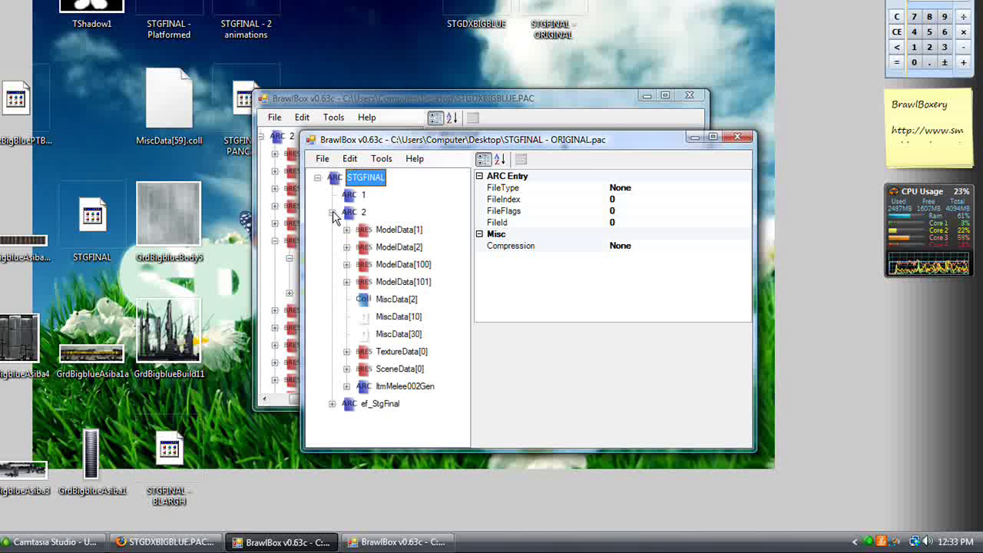
click(368, 246)
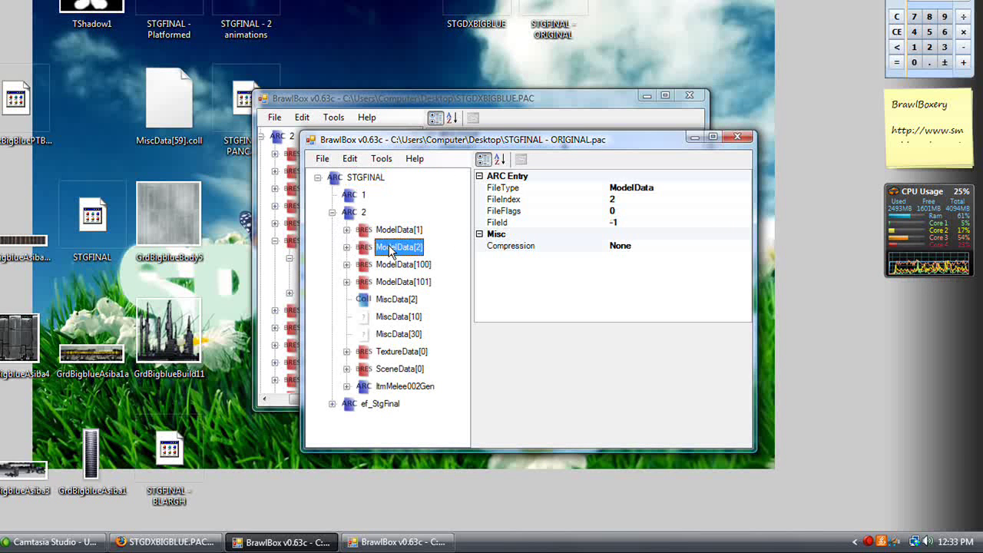
click(346, 247)
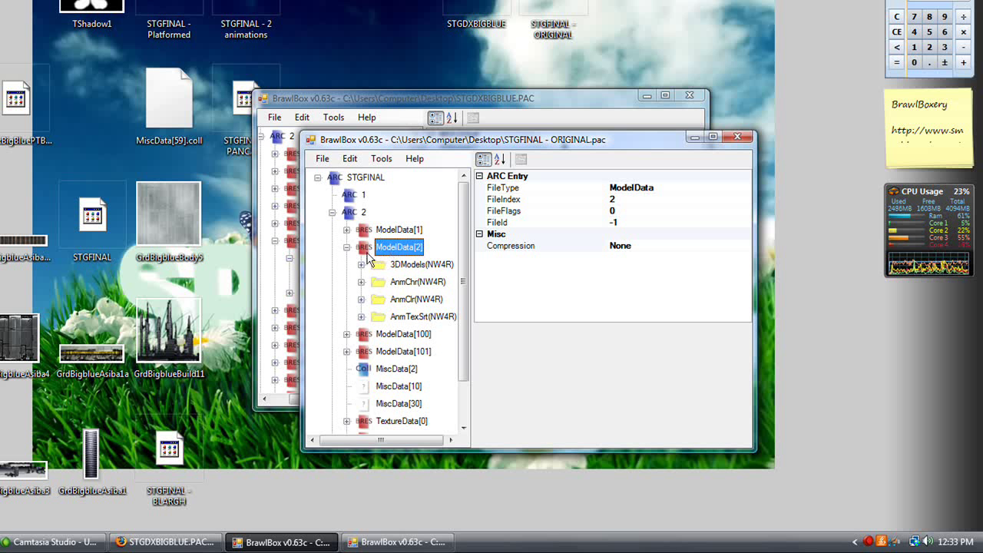
click(367, 265)
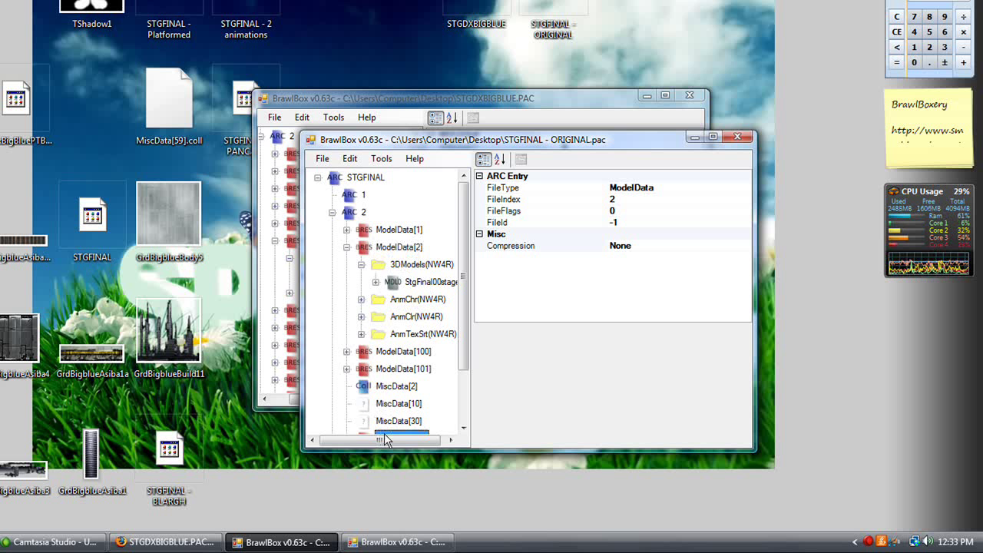
drag(387, 444, 391, 444)
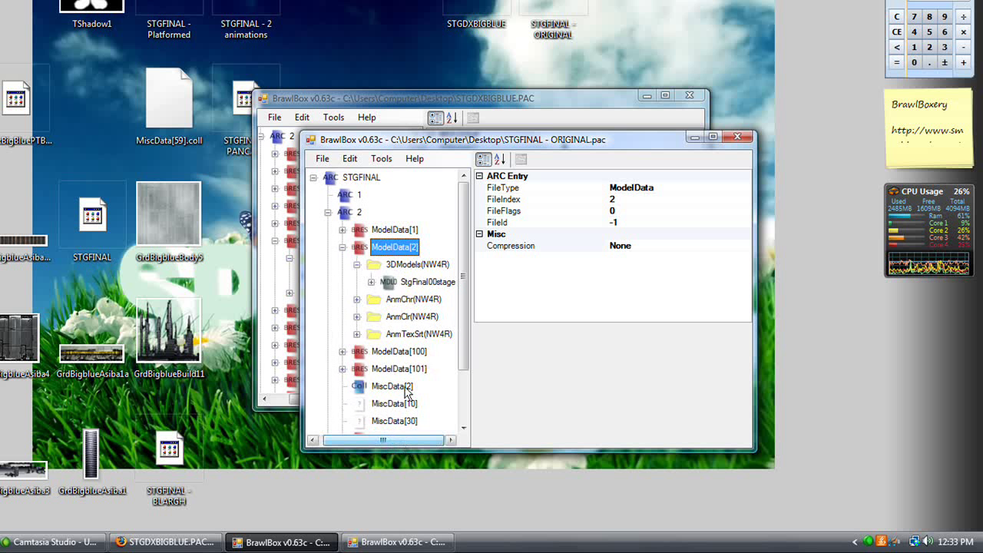
- Add a new model to ModelData[2] and rename it "Platform 01"
right_click(378, 252)
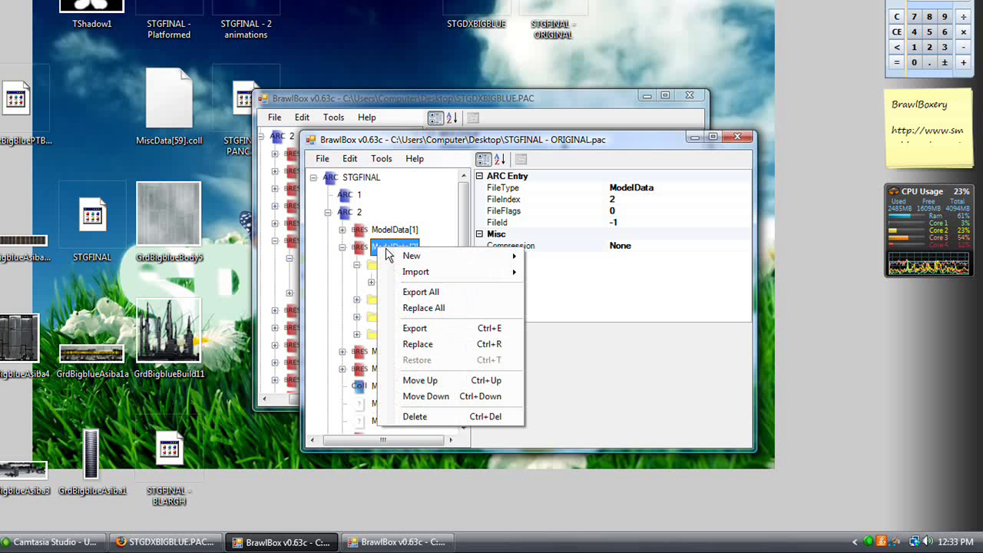
mouse_move(415, 265)
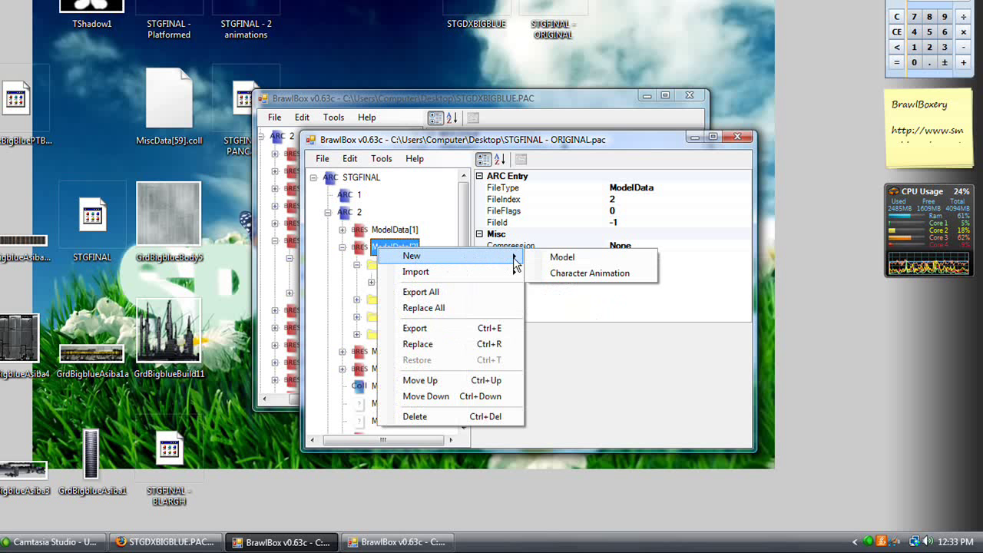
click(562, 257)
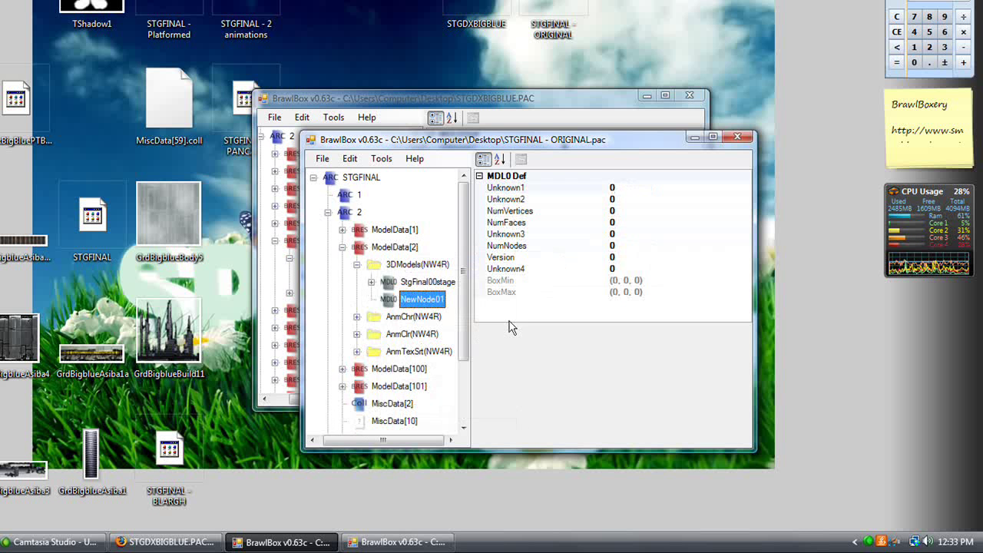
right_click(421, 301)
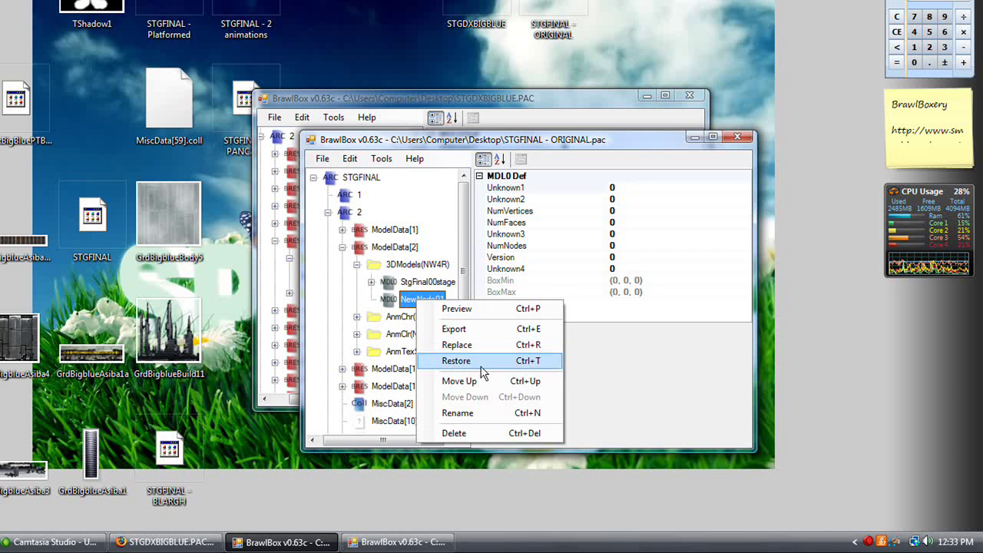
click(490, 410)
text(Platform 01)
key(Return)
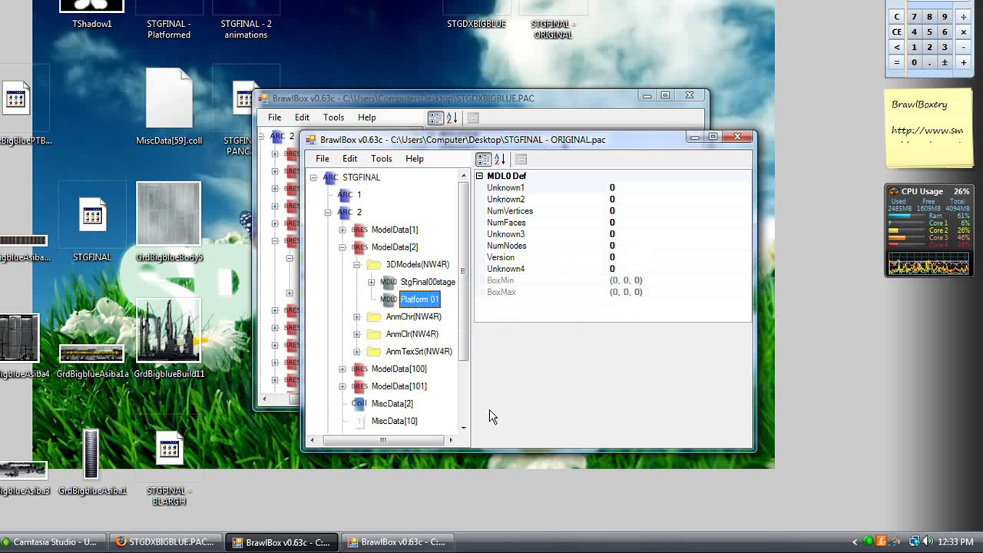
- Replace the Platform 01 model with the StgDxBigBluePTBase .mdl0 file from the desktop
right_click(412, 304)
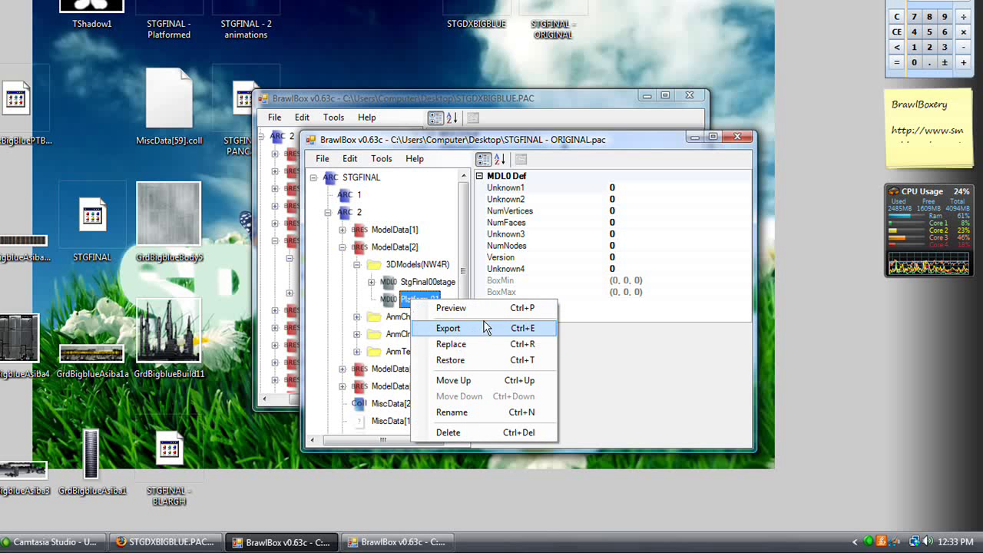
click(457, 344)
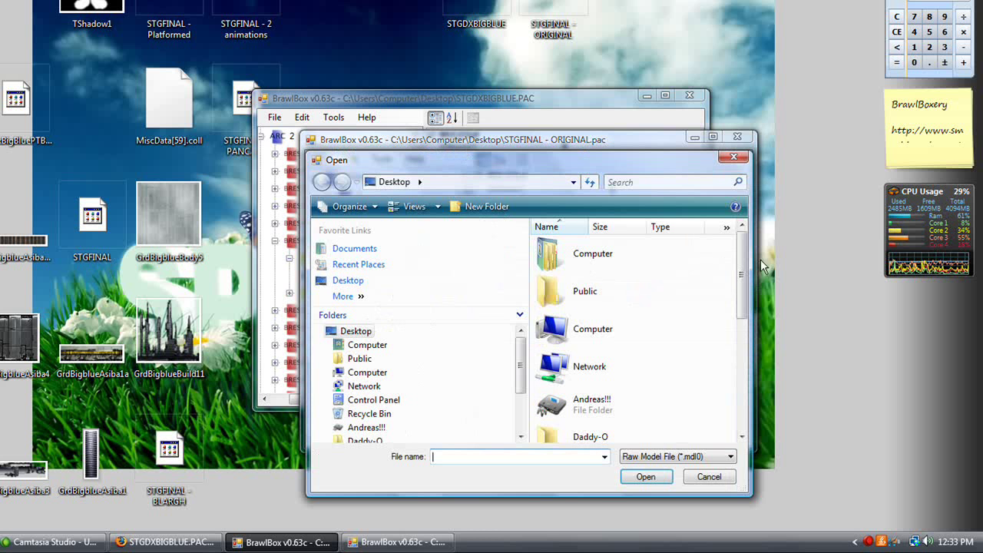
drag(738, 259, 743, 417)
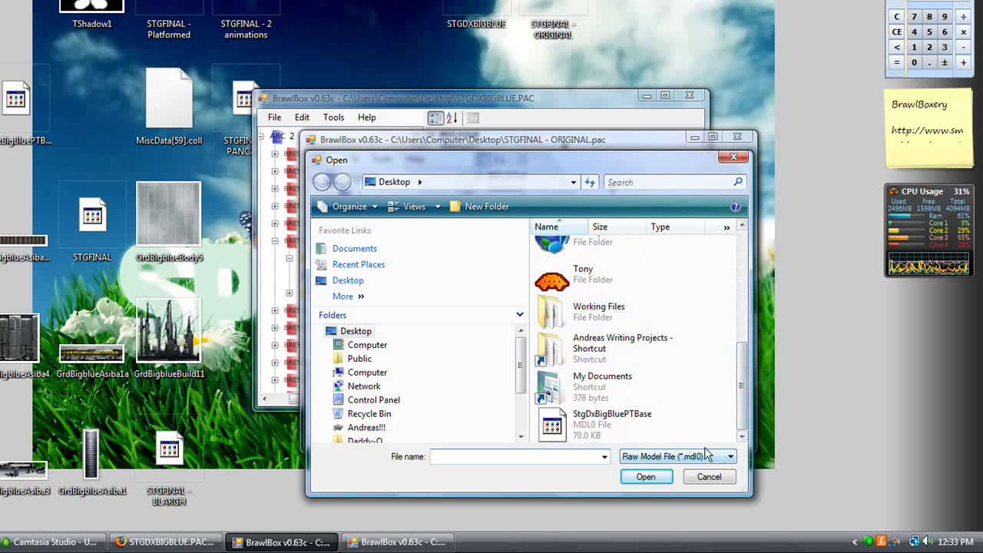
double_click(584, 427)
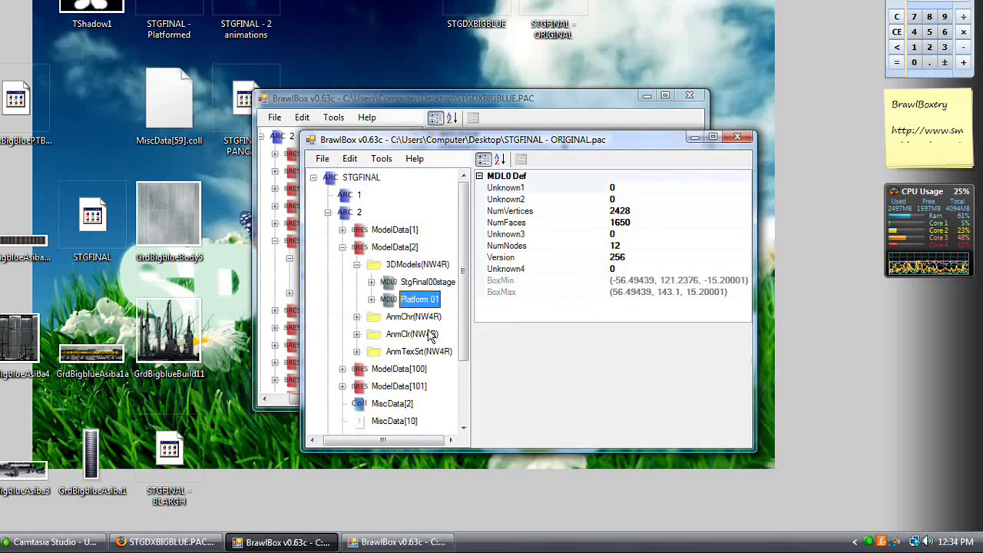
- Preview the Platform 01 model and examine the imported platform from an angled view
right_click(415, 301)
key(Escape)
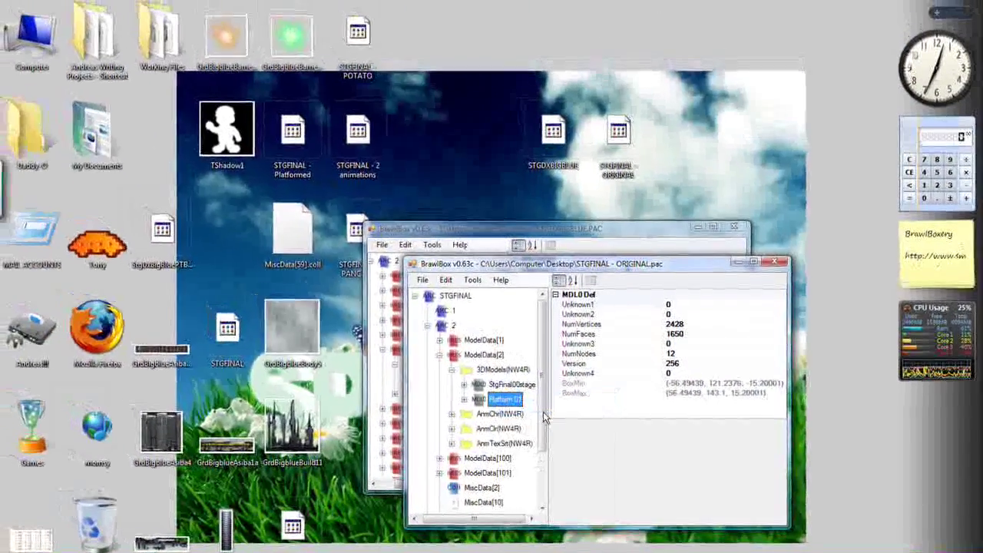
drag(394, 359, 243, 226)
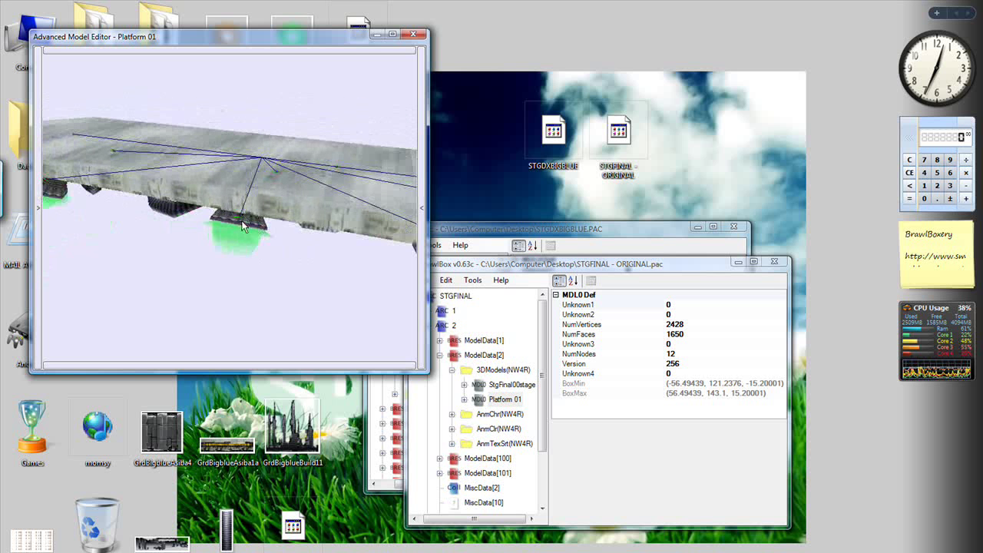
- Close the Platform 01 preview and arrange the STGDXBIGBLUE.PAC and STGFINAL - ORIGINAL.pac windows side by side
click(413, 36)
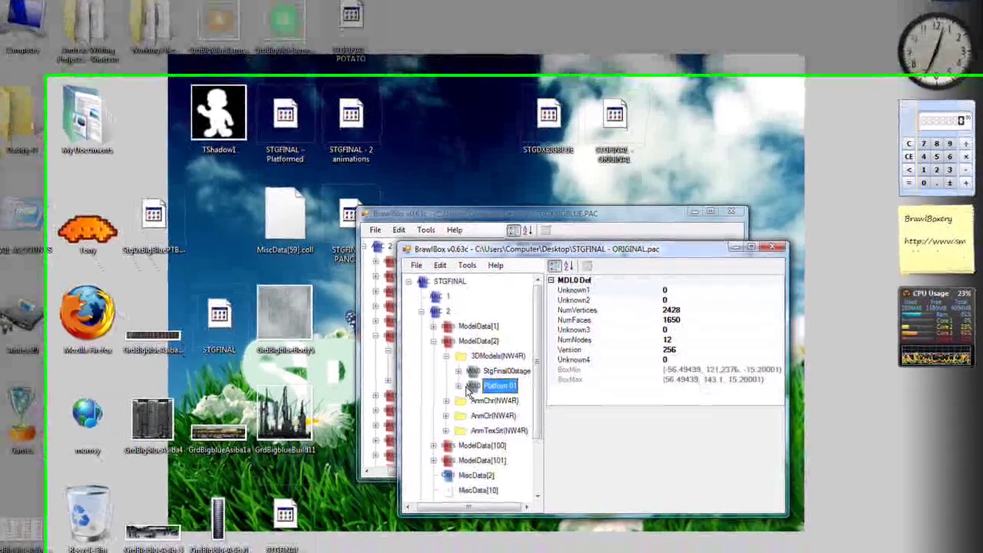
scroll(516, 286, down, 1)
scroll(516, 285, up, 1)
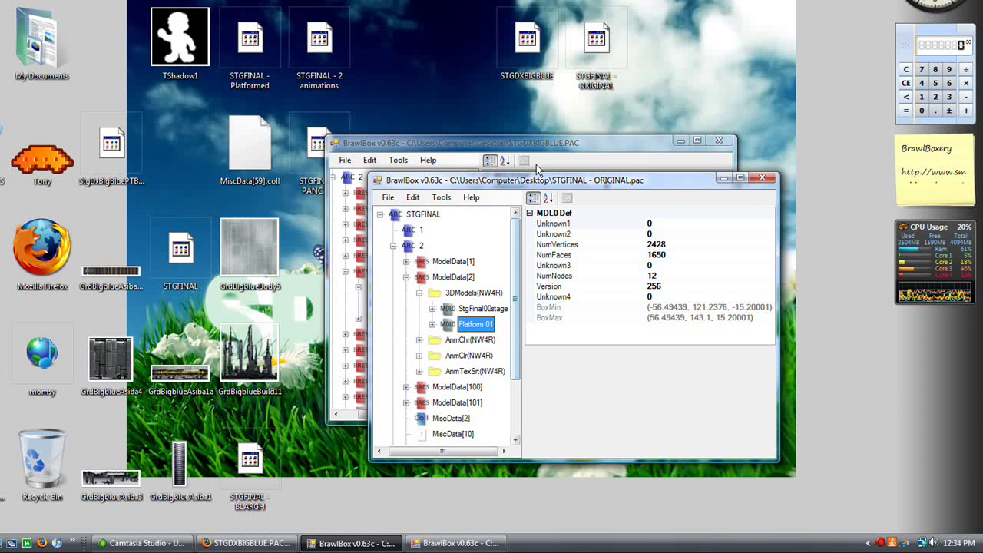
drag(535, 147, 451, 154)
drag(676, 179, 723, 170)
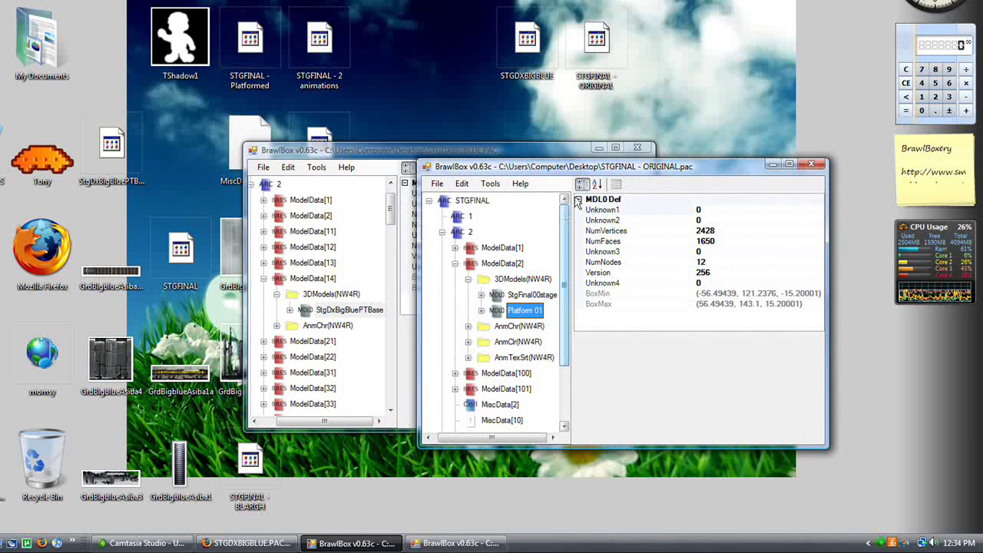
- Expand TextureData[0] in STGFINAL - ORIGINAL.pac down to the texture entries in its Textures folder
drag(569, 236, 570, 292)
click(504, 373)
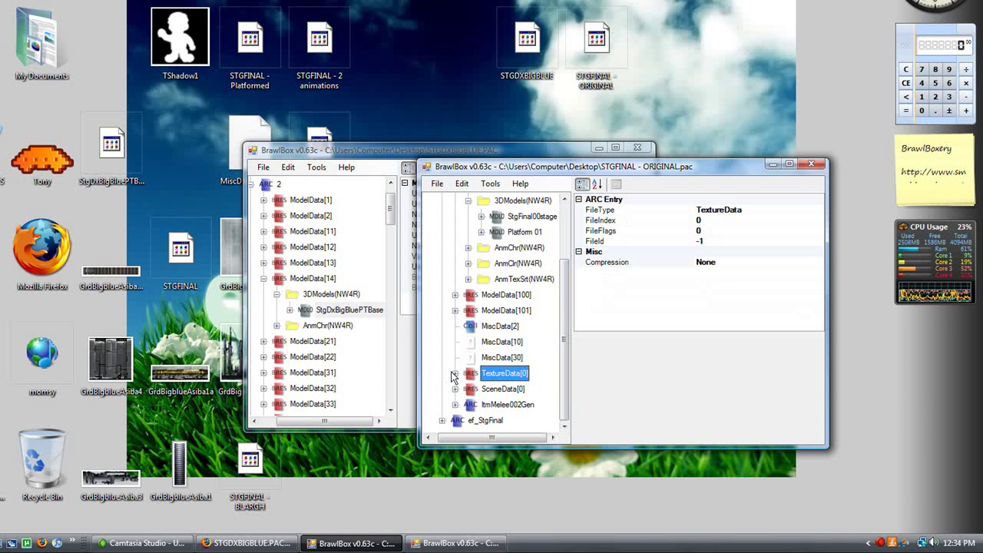
click(455, 374)
click(469, 389)
drag(567, 275, 563, 263)
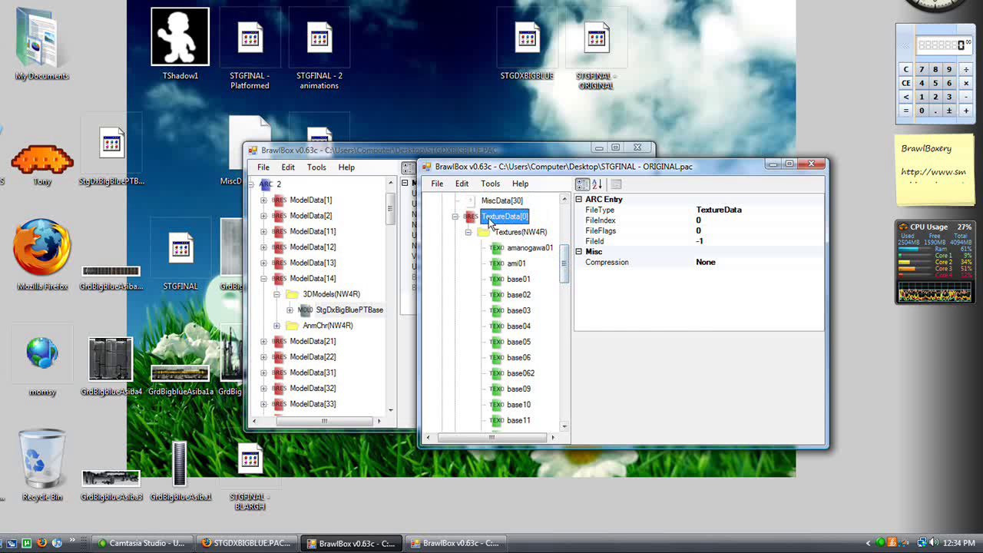
- Switch to the STGDXBIGBLUE.PAC window and expand the StgDxBigBluePTBase model down to its Textures1 and Textures2 entries
drag(404, 153, 418, 129)
click(770, 163)
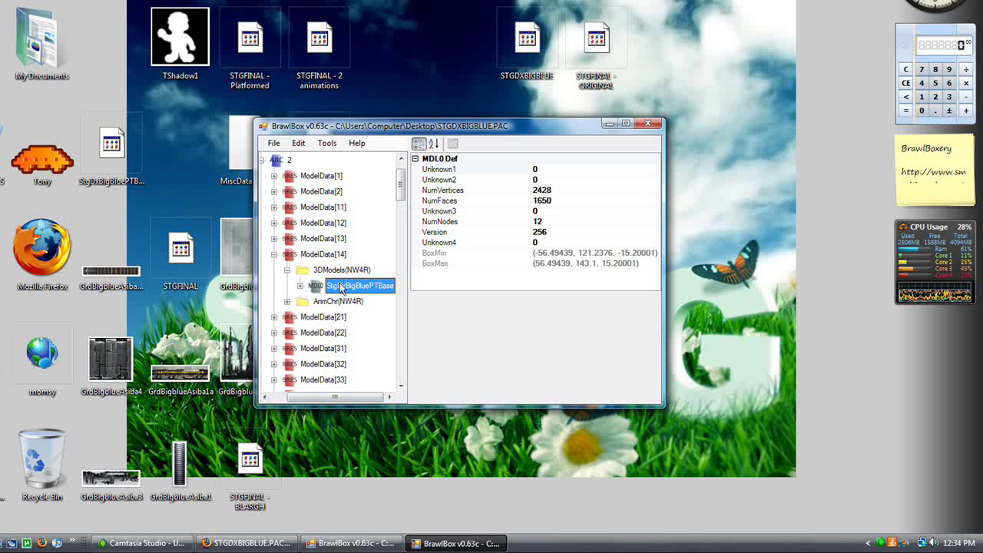
click(300, 285)
scroll(334, 315, down, 3)
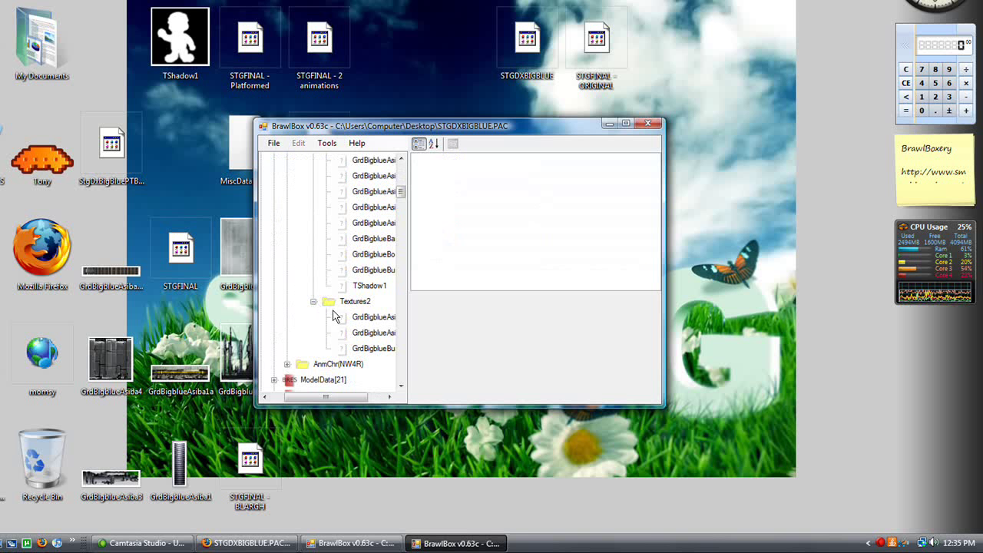
drag(337, 398, 387, 389)
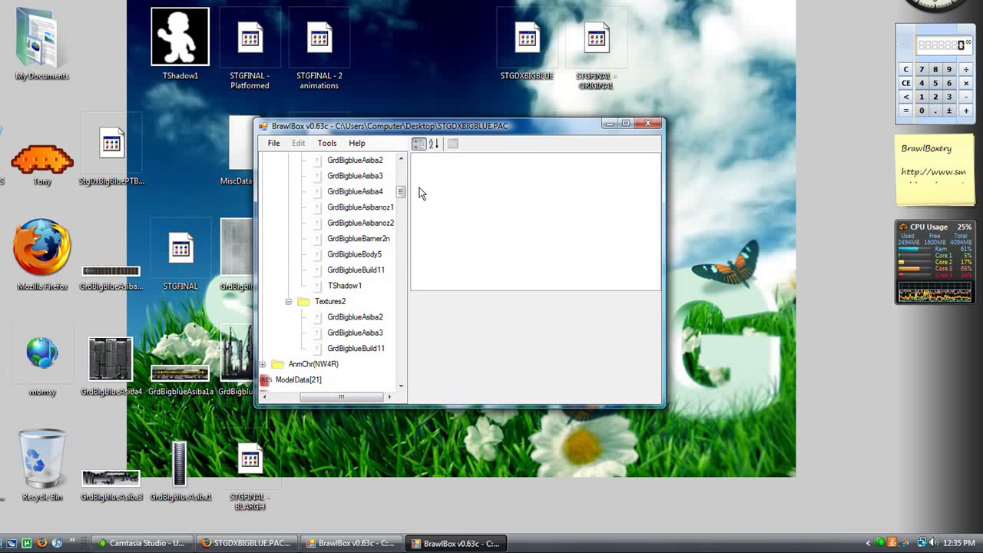
drag(404, 197, 405, 199)
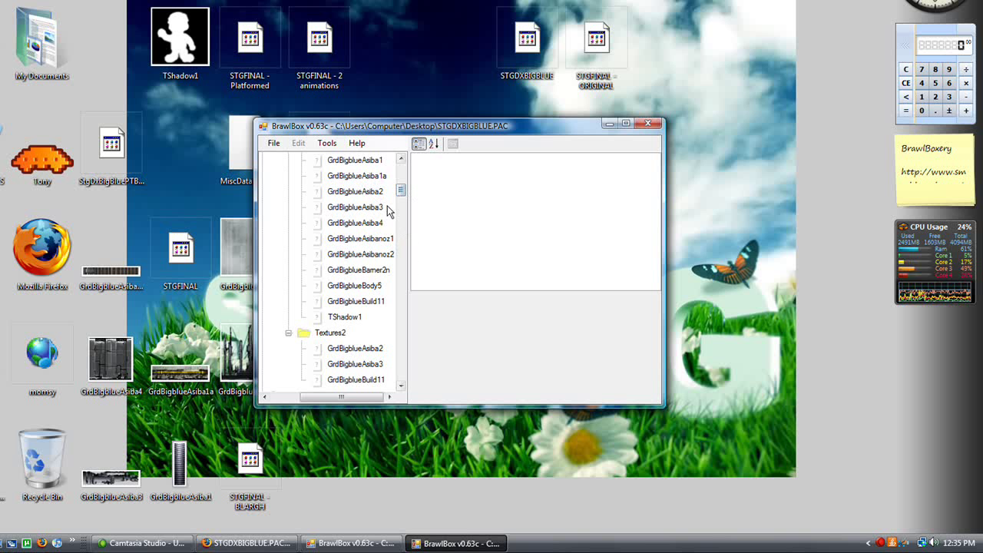
- Check the names of the textures the platform model uses under Textures1, from GrdBigblueAsiba1 to TShadow1
click(368, 163)
click(365, 176)
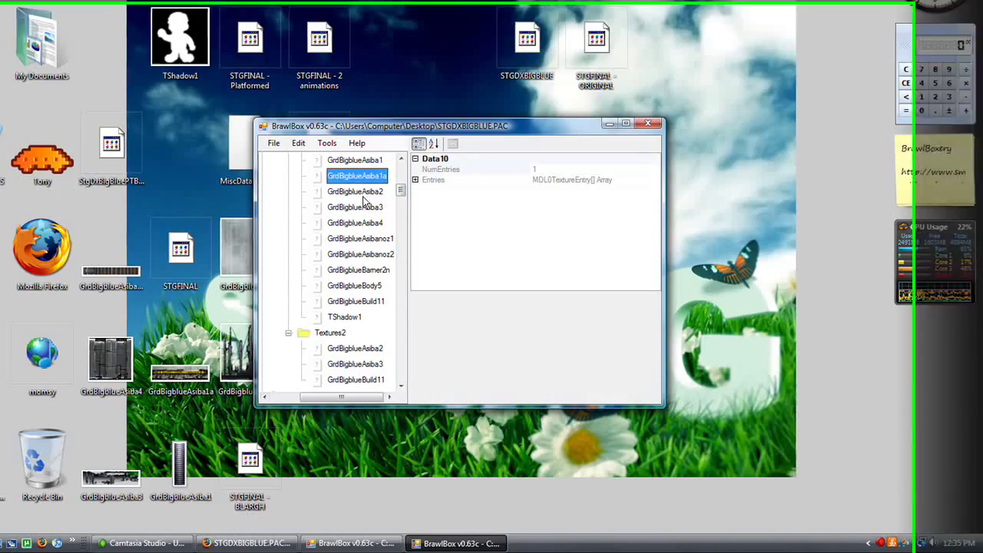
click(358, 209)
click(383, 315)
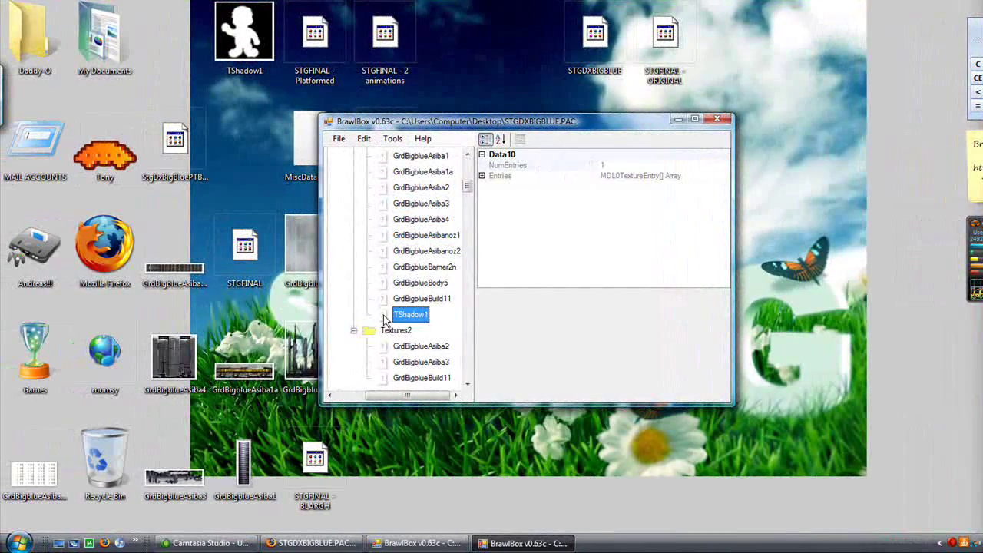
- Locate the matching GrdBigblueAsiba textures in the Big Blue texture data and preview GrdBigblueAsiba1 and GrdBigblueAsiba1a
drag(466, 186, 465, 286)
click(453, 173)
click(453, 189)
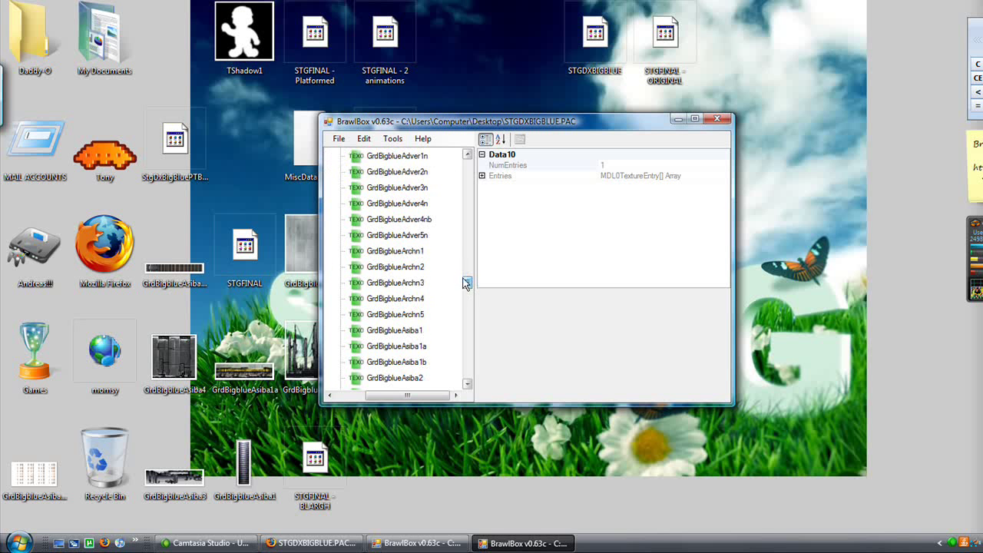
click(414, 330)
click(419, 346)
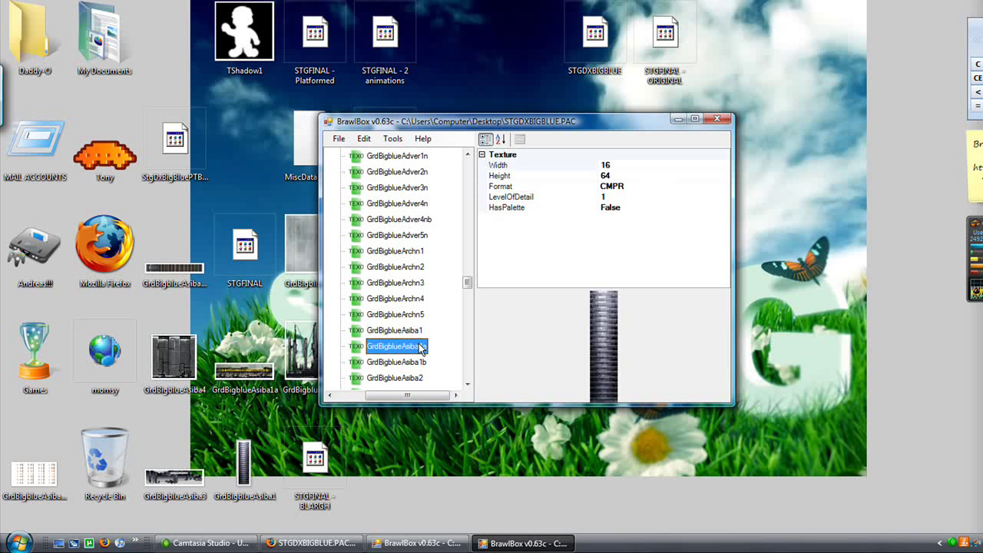
scroll(400, 224, down, 2)
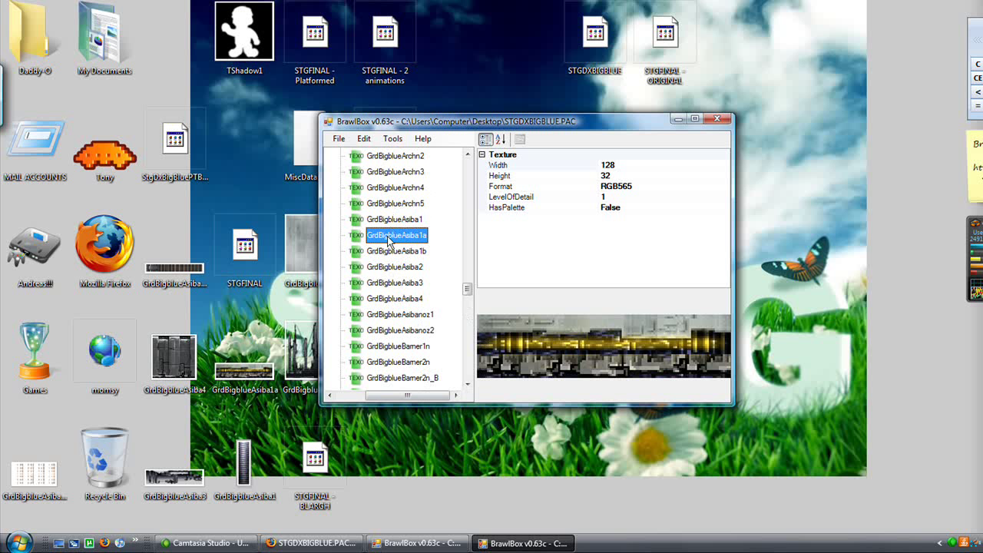
- Export the GrdBigblueAsiba1 texture to the desktop under the name GrdBigblueAsiba1
click(398, 221)
right_click(392, 219)
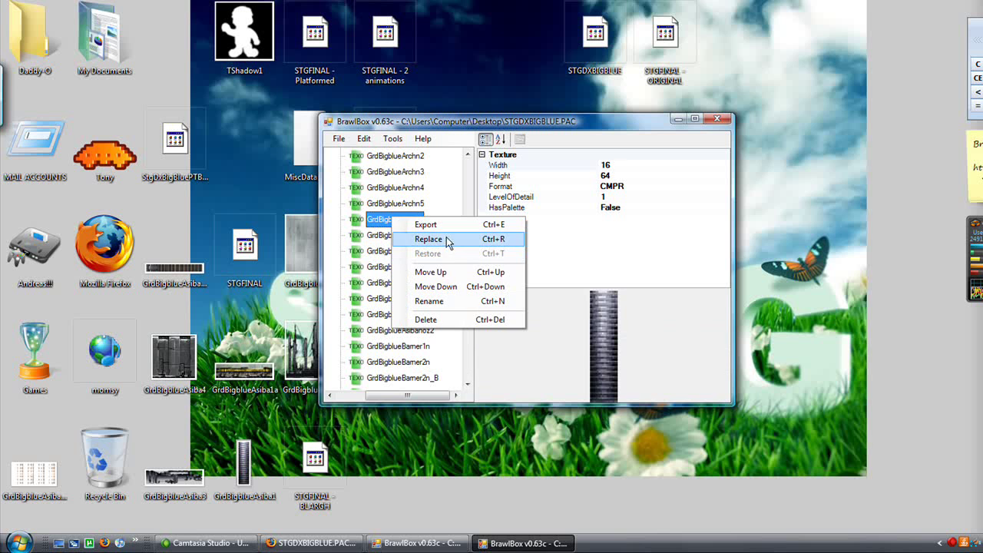
click(434, 224)
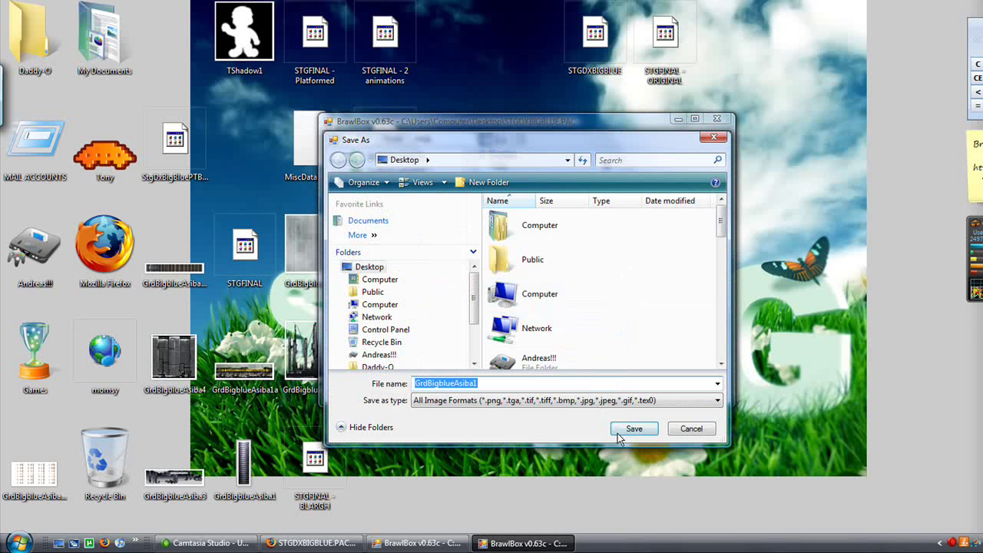
click(628, 429)
click(567, 223)
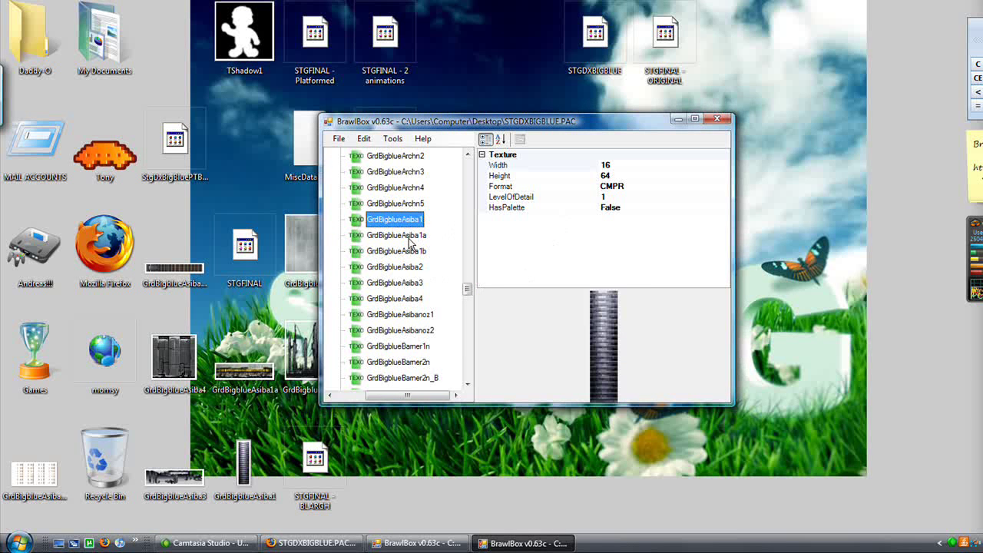
click(396, 235)
right_click(415, 237)
click(461, 247)
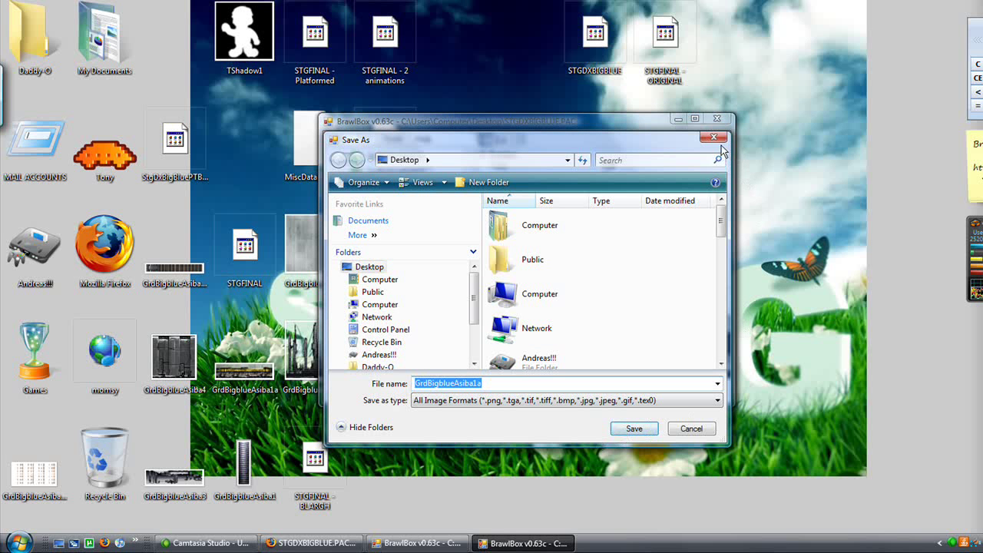
click(714, 138)
- Switch back to the STGFINAL - ORIGINAL.pac window with its TextureData[0] entry in view
drag(470, 287, 461, 171)
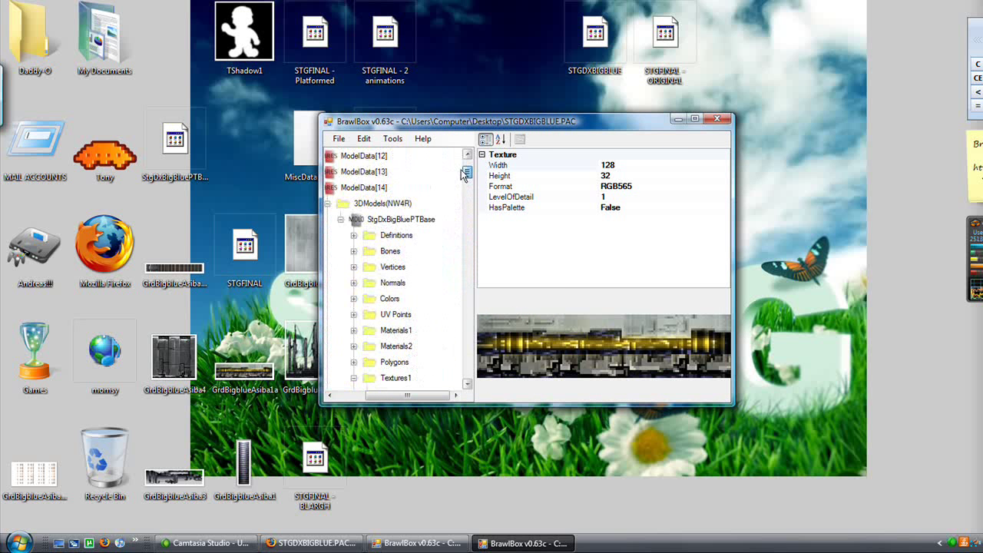
click(524, 543)
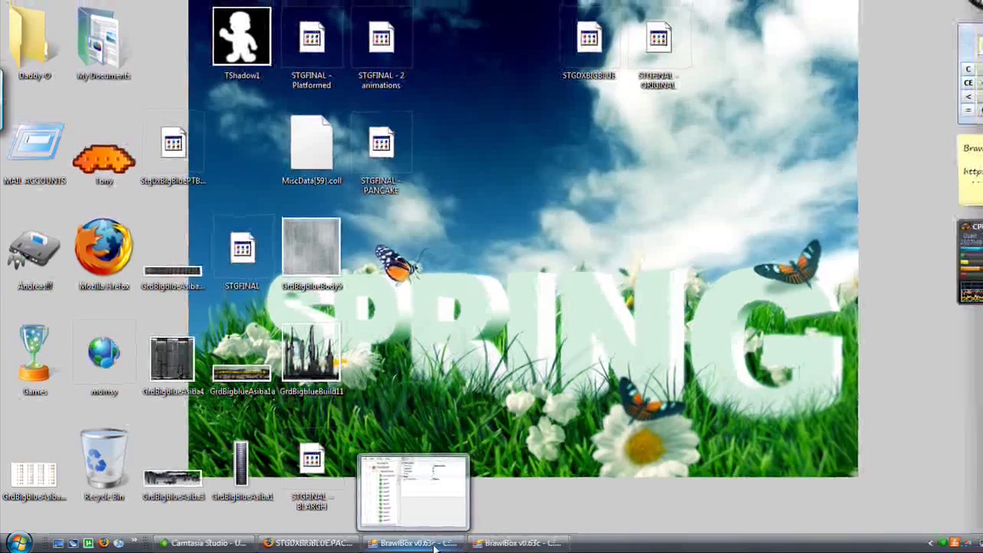
click(435, 544)
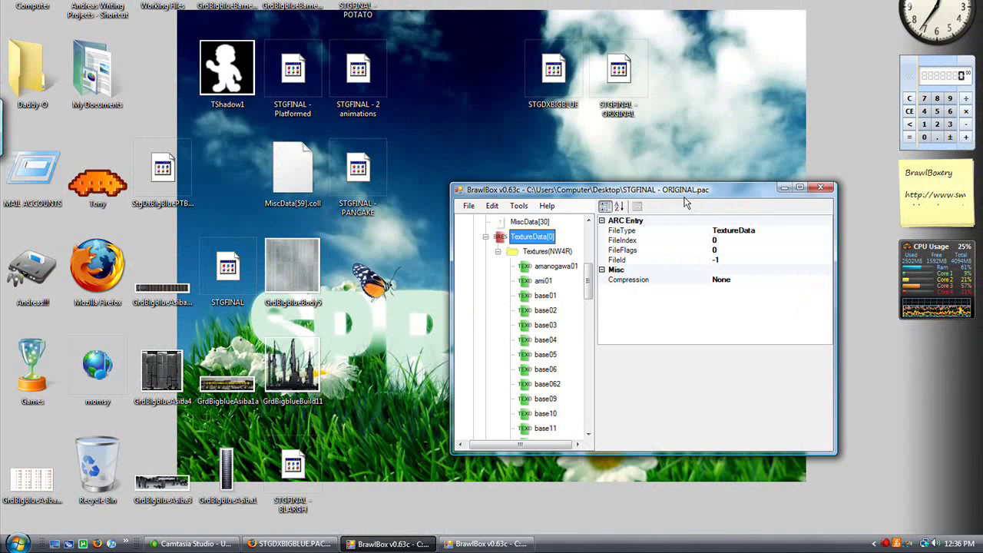
drag(686, 199, 616, 175)
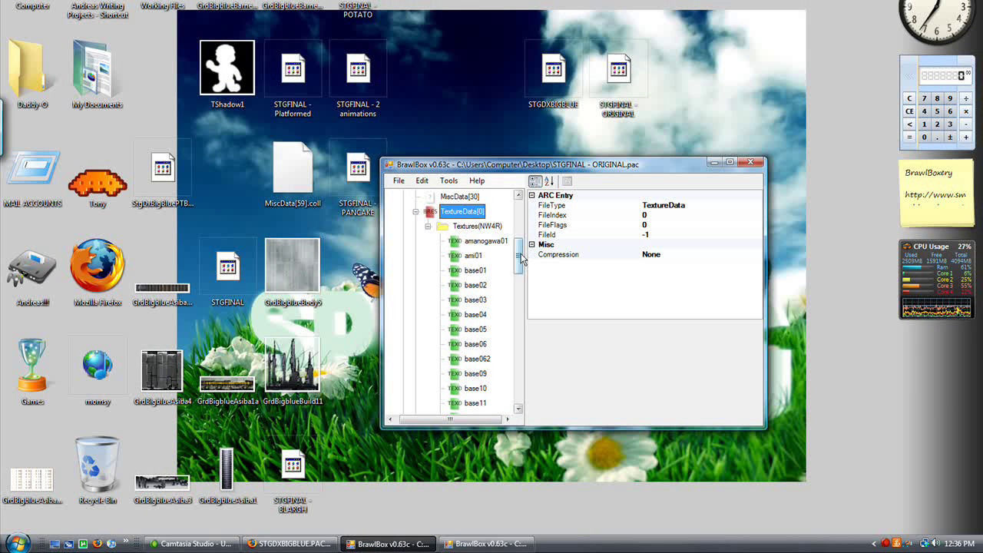
drag(521, 259, 519, 261)
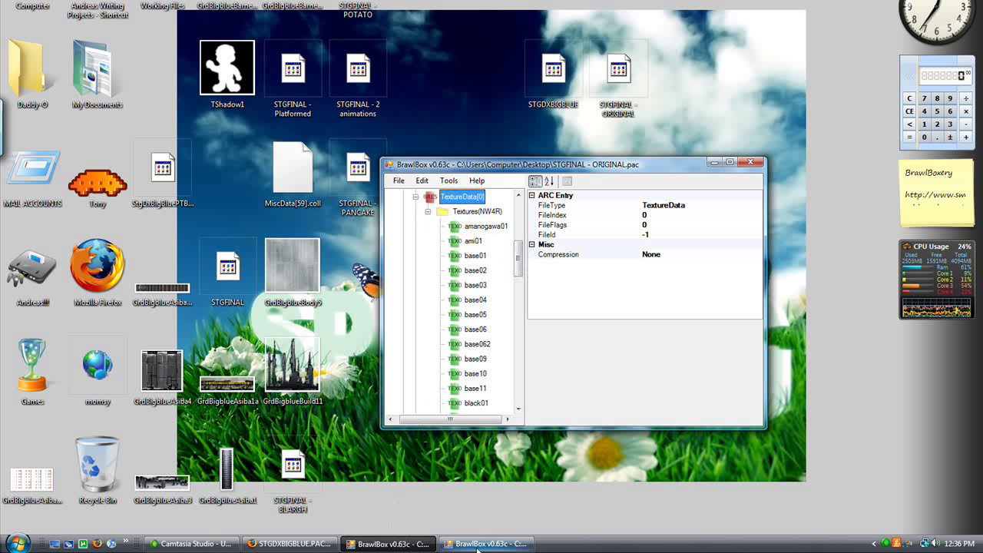
mouse_move(482, 550)
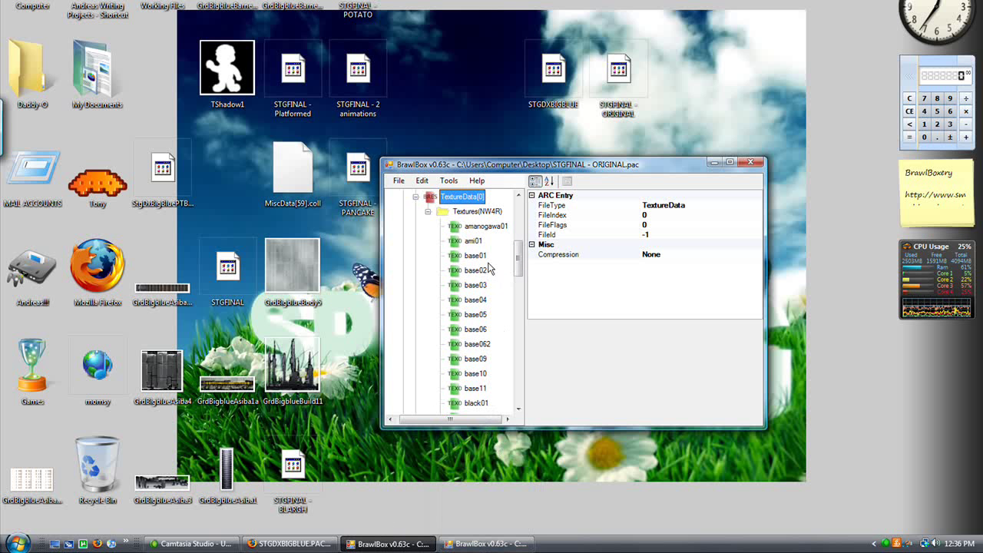
- Start importing a texture into TextureData[0] and select the GrdBigblueAsiba1 PNG file on the desktop
right_click(455, 197)
right_click(491, 261)
mouse_move(522, 279)
click(653, 283)
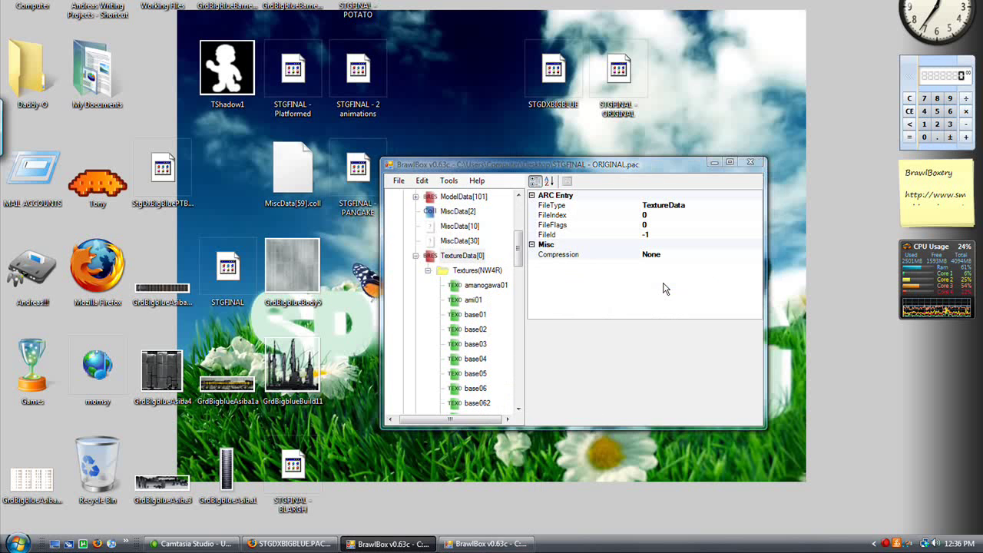
drag(757, 258, 743, 328)
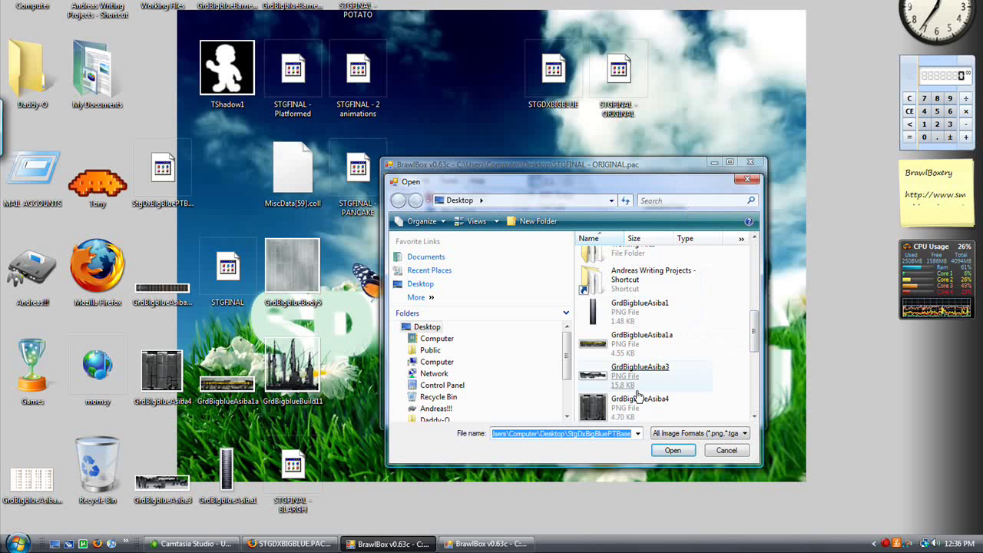
mouse_move(755, 330)
mouse_down()
mouse_move(751, 396)
mouse_move(742, 323)
mouse_move(743, 332)
mouse_up()
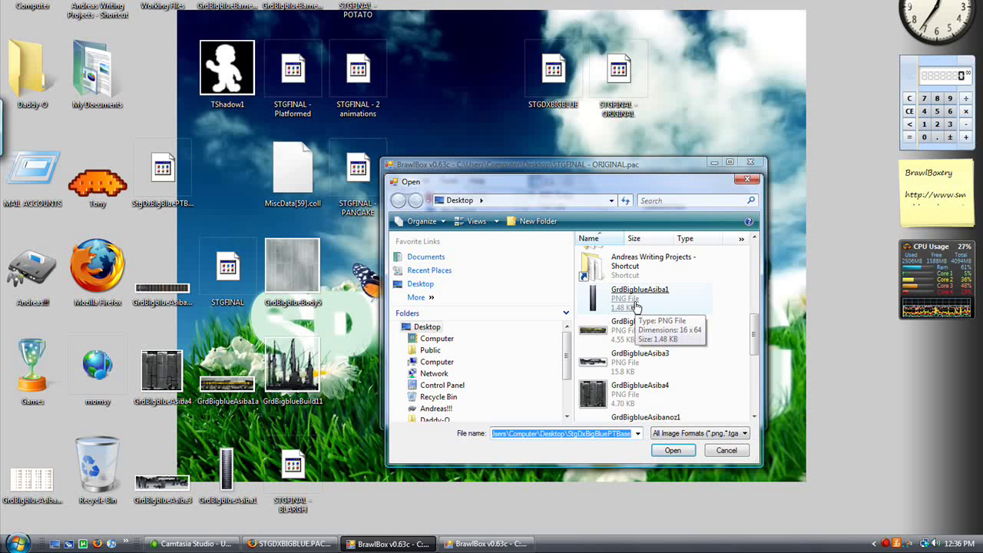
click(626, 300)
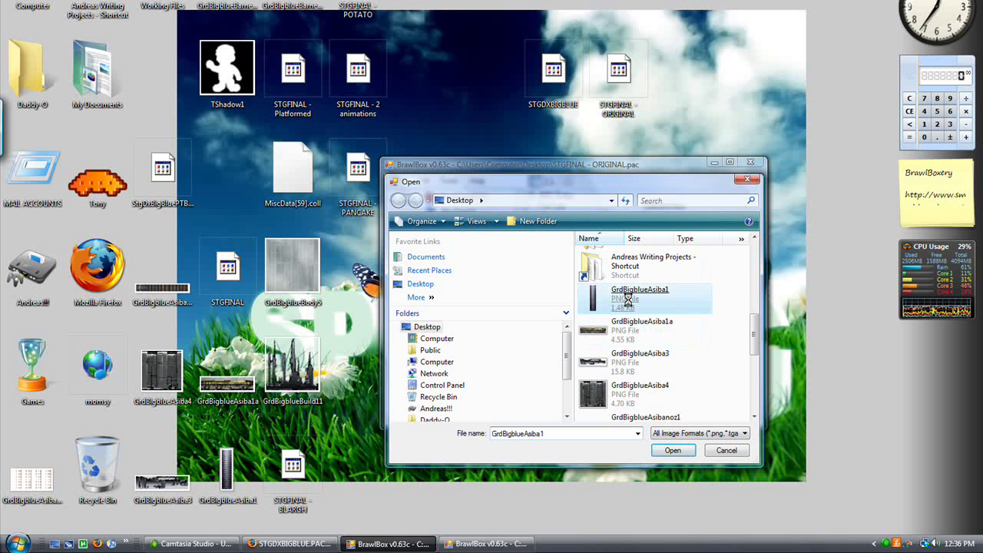
- Copy the file name of the GrdBigblueAsiba1 image in the file selection dialog without changing it
right_click(637, 300)
click(679, 508)
key(ctrl+c)
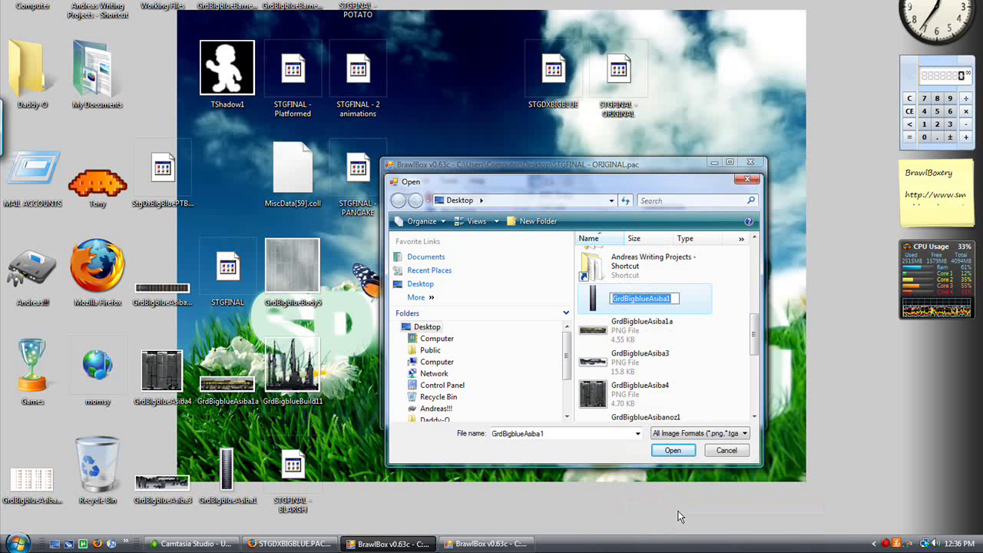
click(743, 308)
- Import the GrdBigblueAsiba1 image as a texture with the CI8 format and an RGB565 palette
click(626, 298)
click(673, 450)
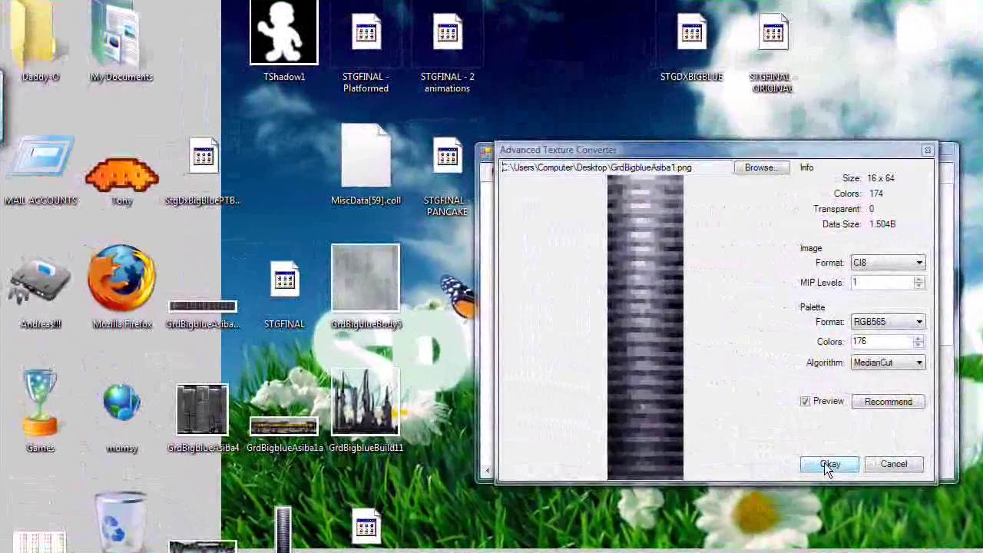
click(747, 439)
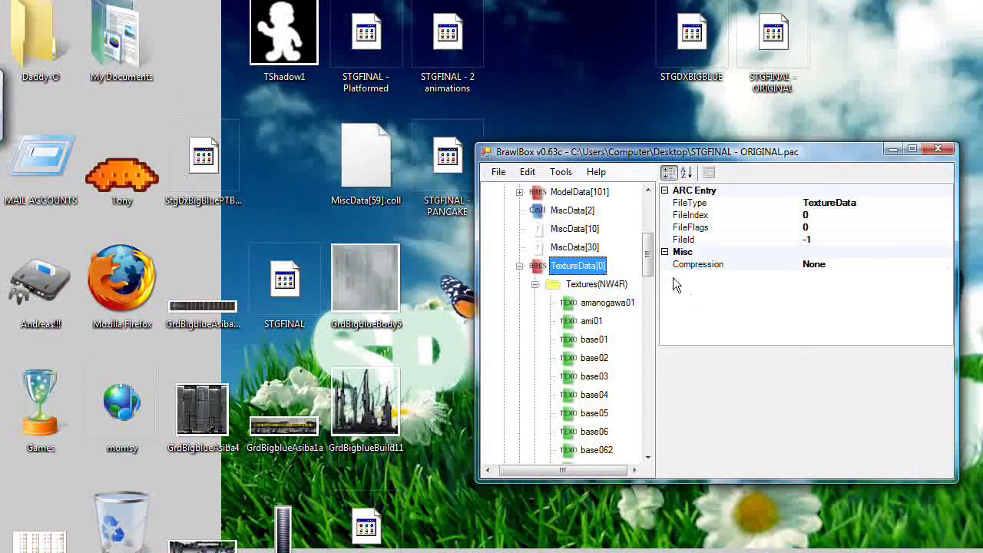
- Rename the newly imported texture at the end of the Textures folder to GrdBigblueAsiba1
drag(651, 266, 651, 437)
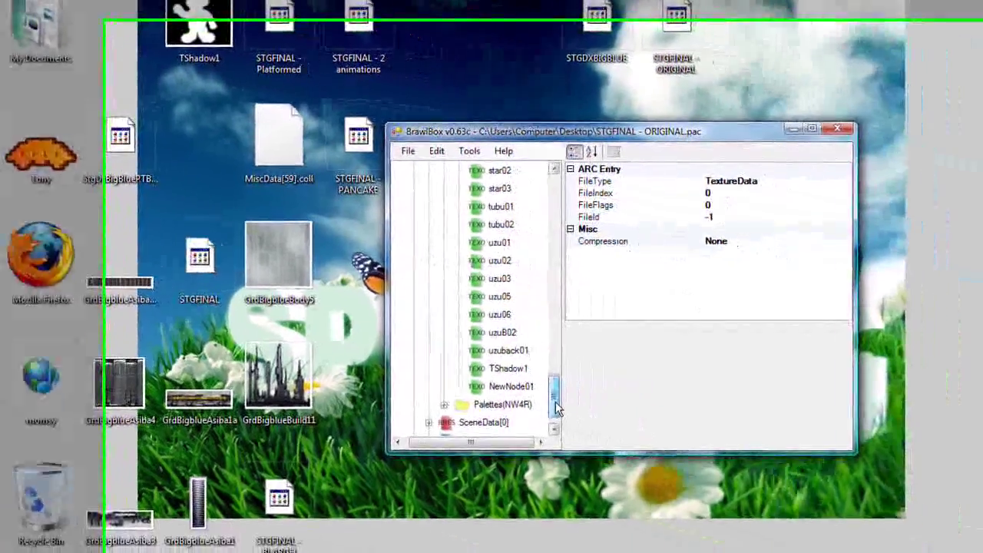
click(513, 387)
right_click(515, 388)
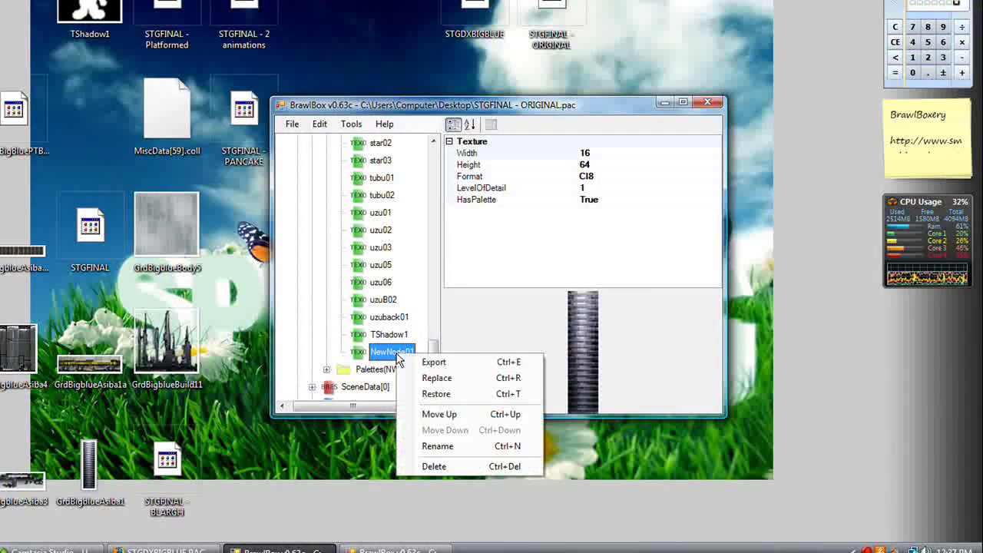
click(438, 446)
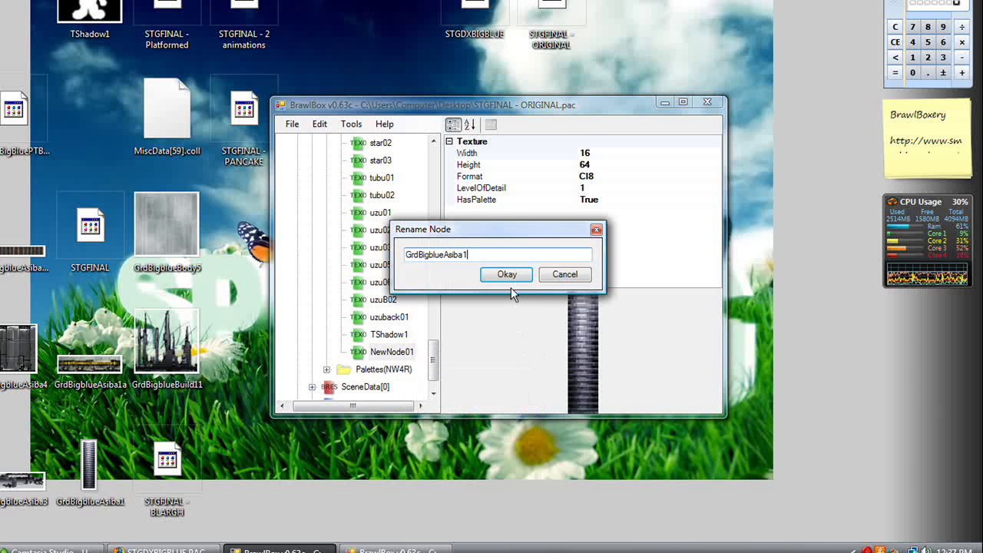
click(506, 275)
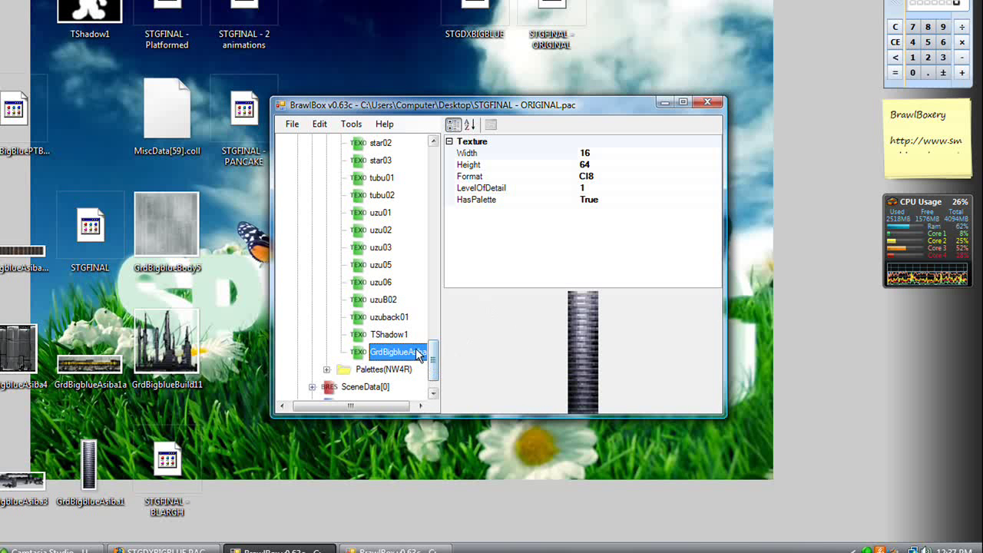
- Import the GrdBigblueAsiba1a PNG from the desktop as a CI8 texture into TextureData[0]
drag(434, 351, 430, 146)
click(361, 160)
right_click(361, 160)
mouse_move(431, 182)
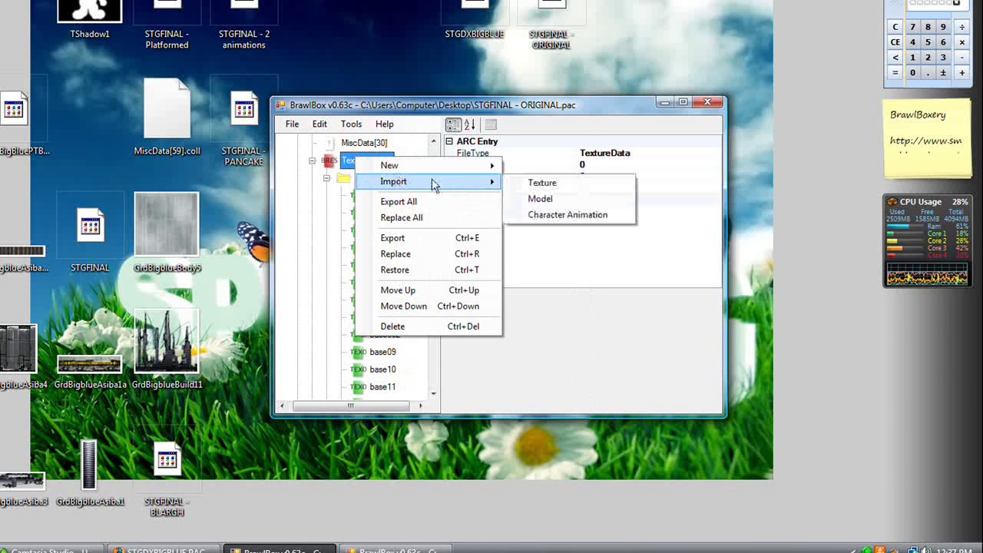
click(539, 183)
drag(707, 231, 702, 308)
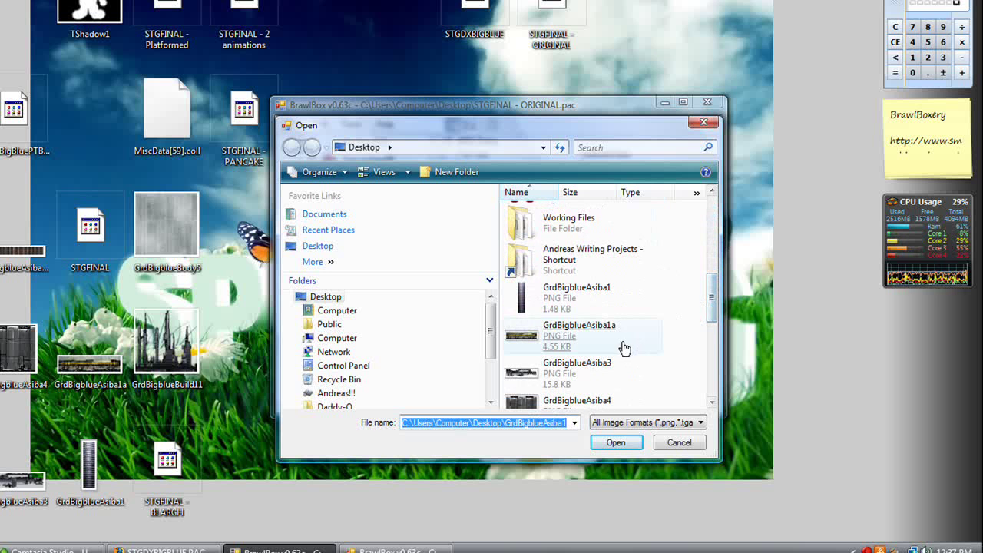
double_click(560, 334)
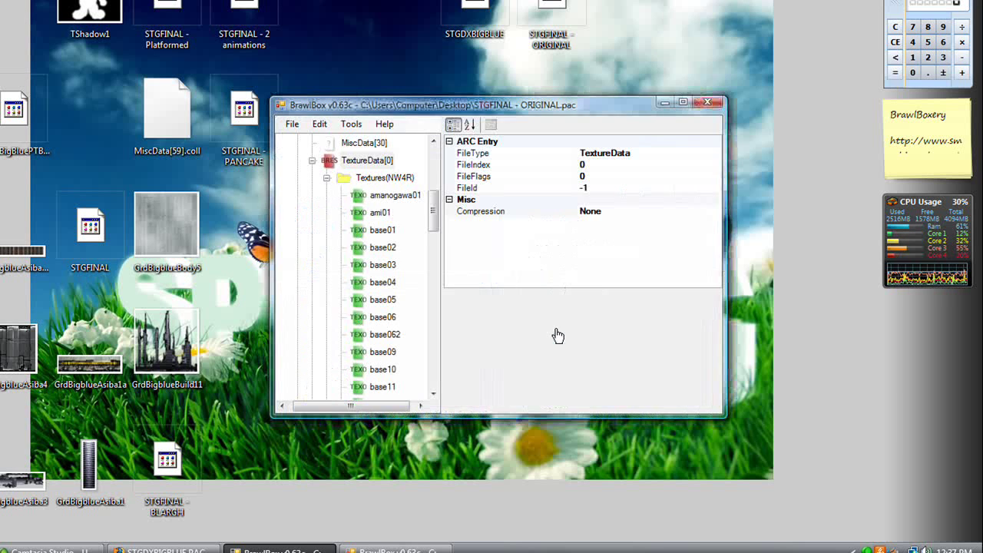
click(606, 404)
- Rename the newly imported texture at the end of the Textures folder, using the copied name GrdBigblueAsiba1
drag(440, 213, 434, 362)
right_click(411, 351)
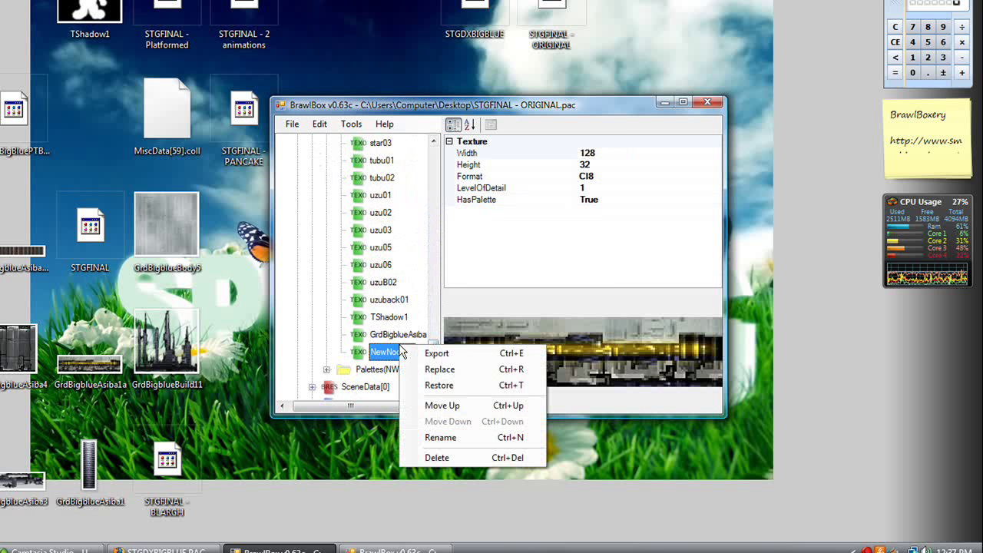
click(441, 434)
key(ctrl+v)
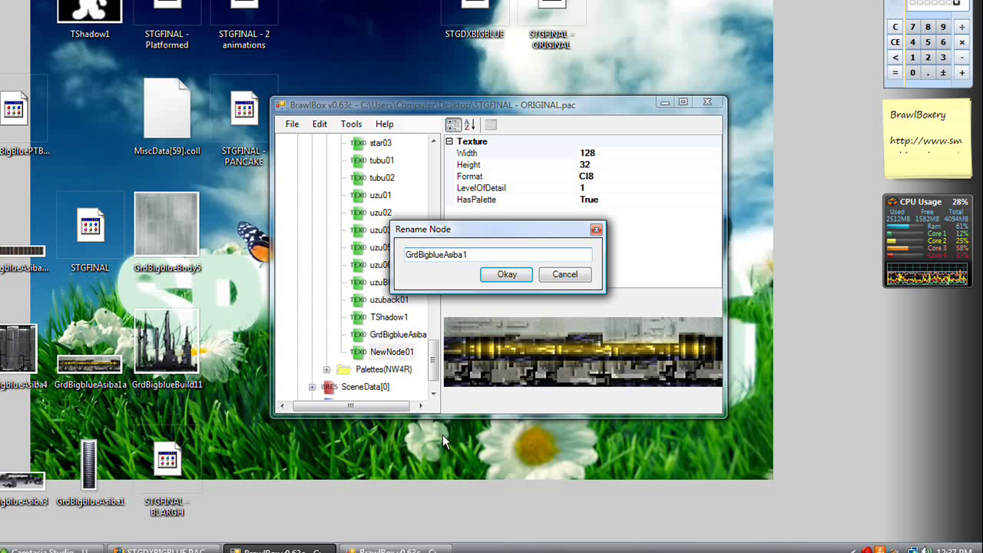
click(509, 278)
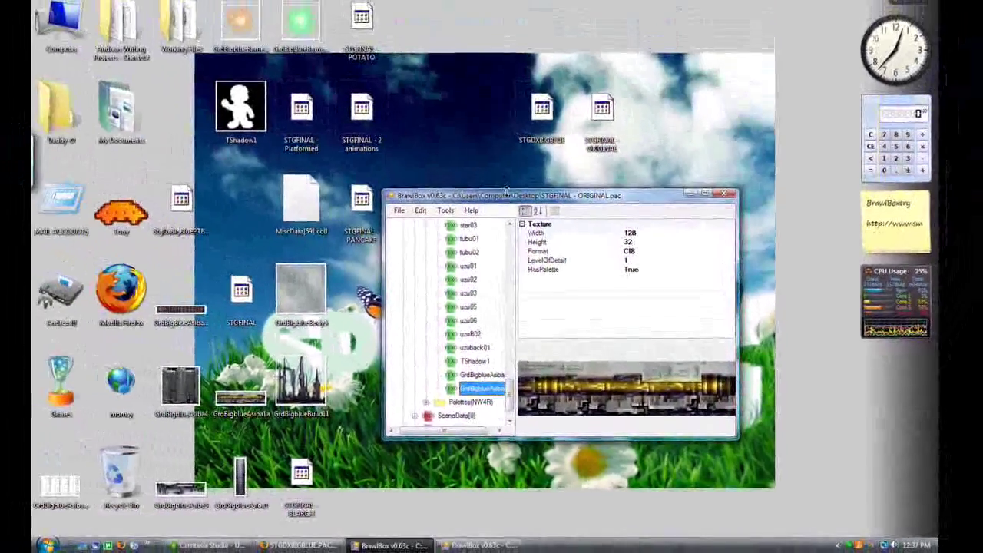
- Open STGFINAL - POTATO from the desktop and close the other BrawlBox windows, discarding the changes to STGFINAL - ORIGINAL
drag(429, 108, 522, 158)
drag(588, 250, 536, 223)
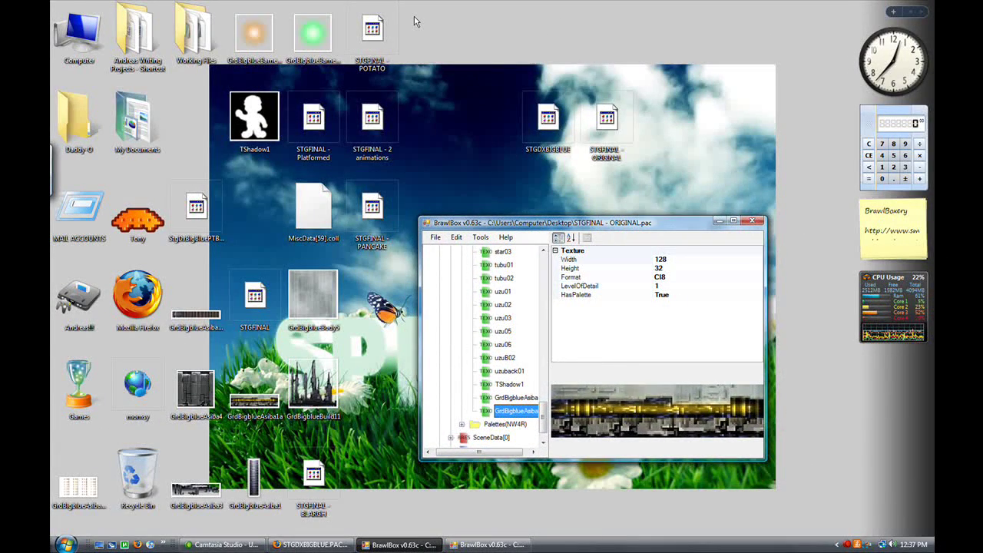
click(393, 38)
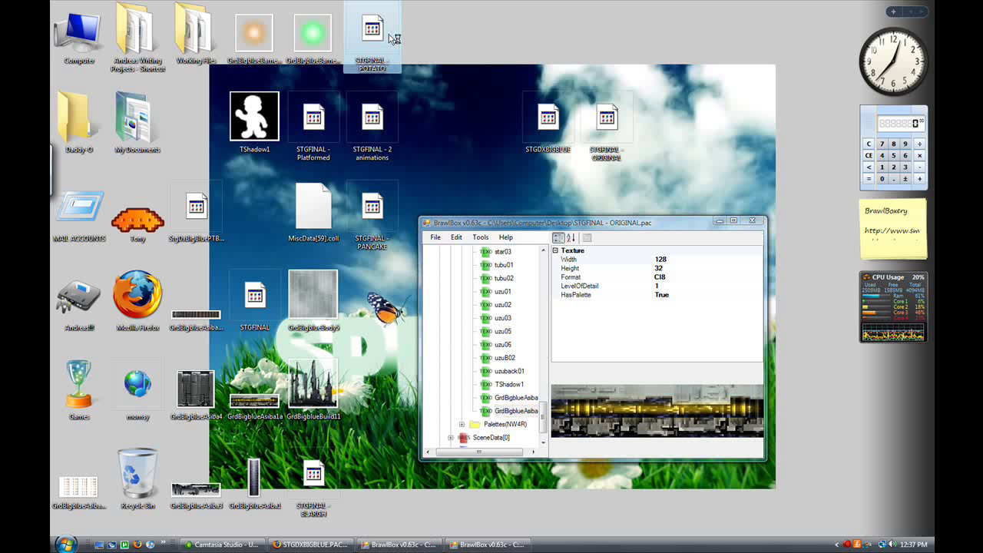
click(751, 222)
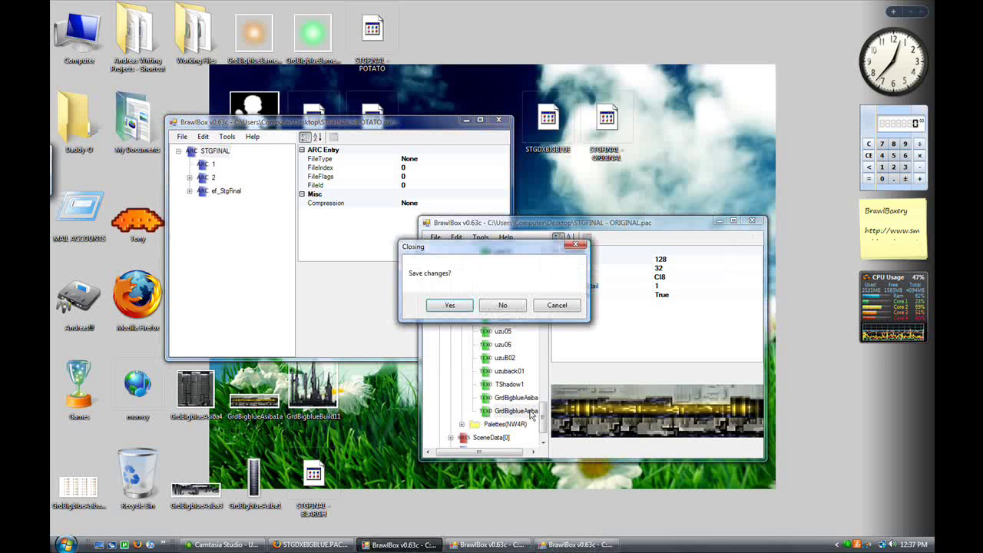
click(503, 306)
right_click(417, 547)
click(430, 541)
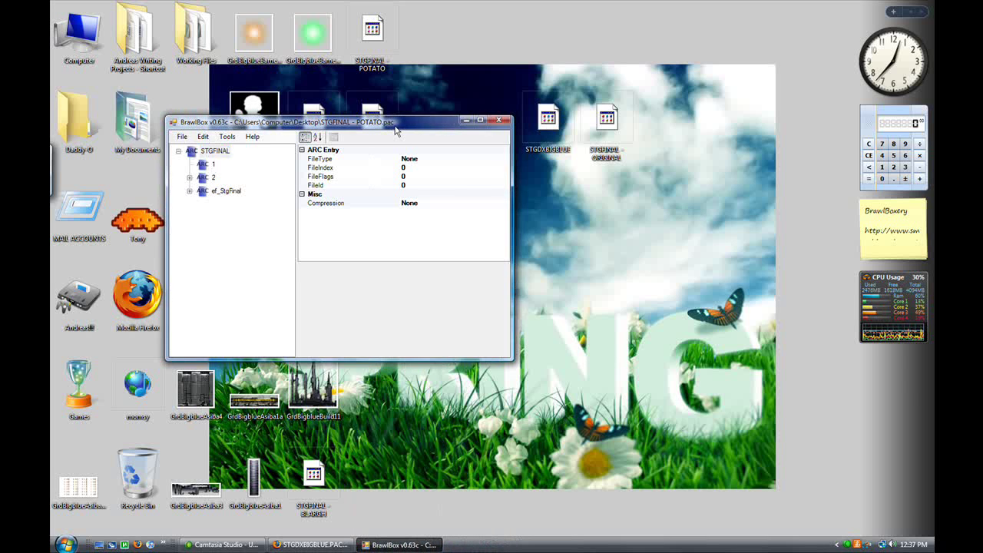
- Expand archive 2, ModelData[2] and the Textures folder of TextureData[0] down to the textures at its end
drag(393, 132, 578, 211)
click(373, 256)
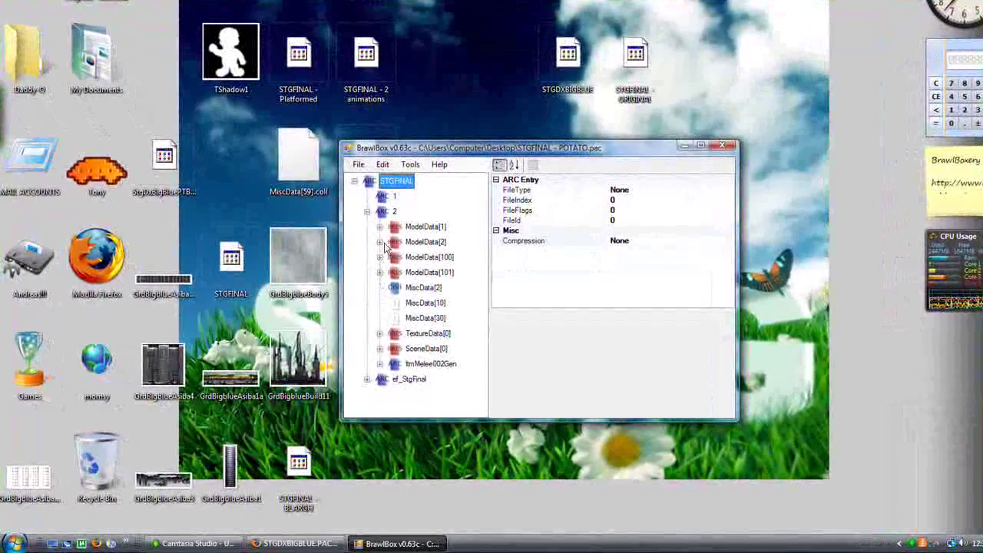
click(384, 281)
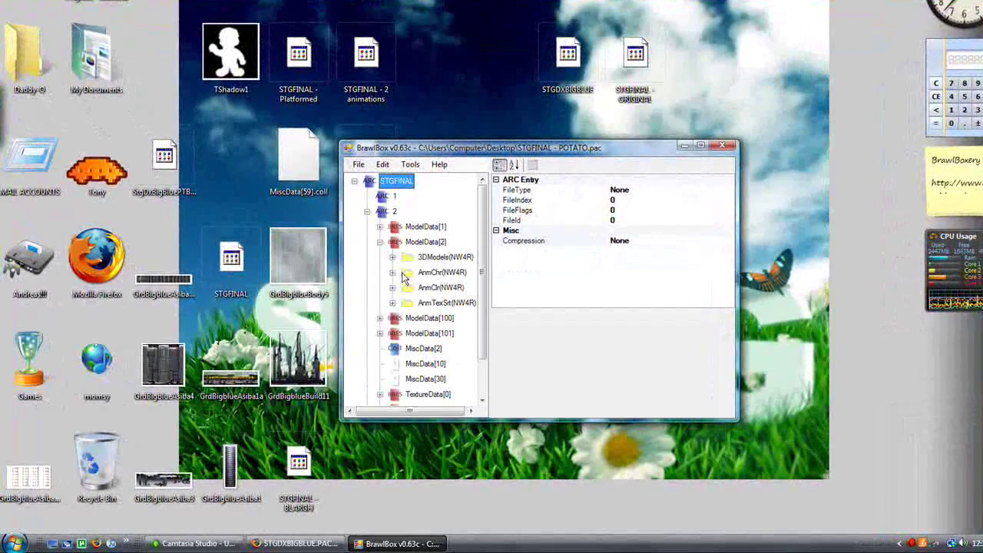
scroll(417, 373, down, 1)
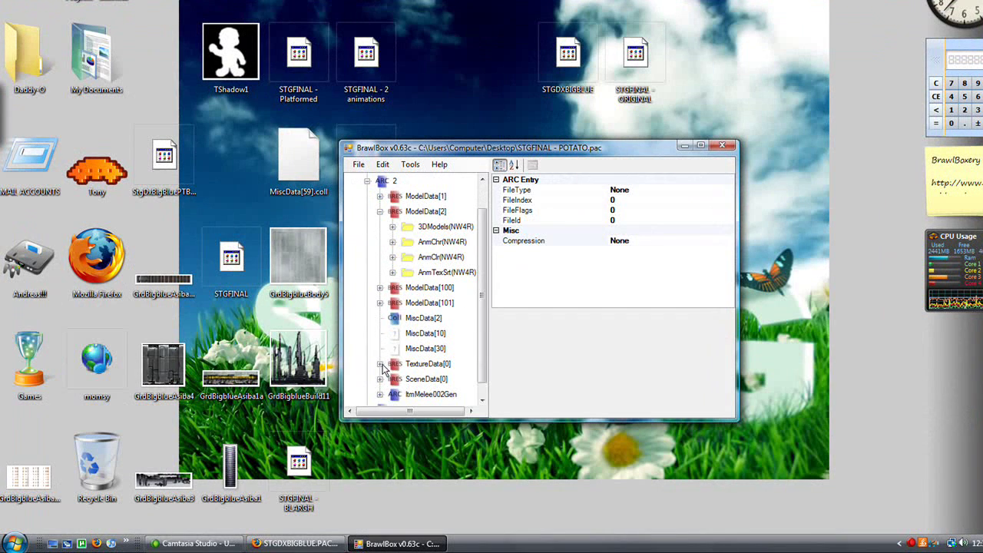
click(380, 364)
click(393, 379)
drag(484, 243, 482, 376)
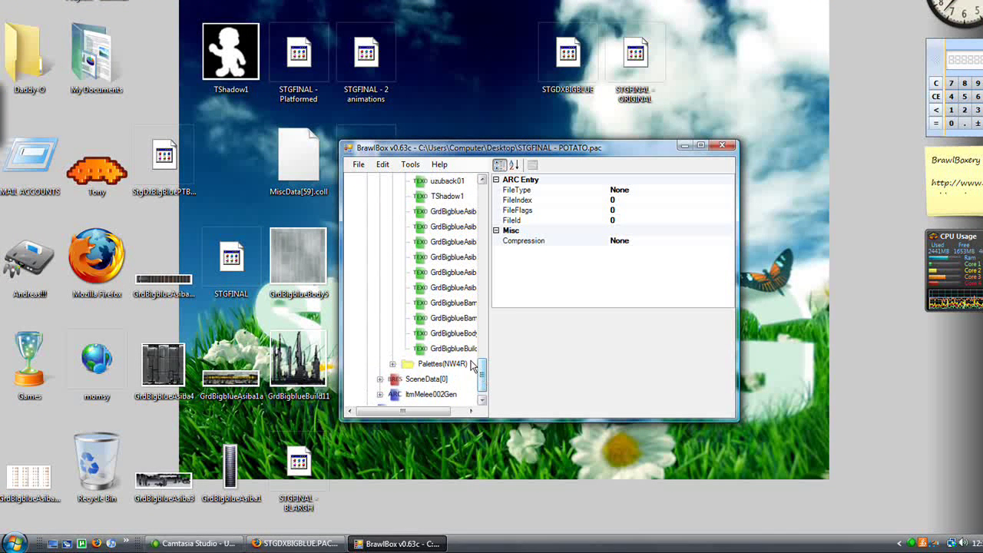
- Examine the imported GrdBigblue textures and TShadow1 one by one at the end of the Textures folder
click(457, 332)
click(458, 317)
click(458, 302)
click(457, 287)
click(457, 272)
click(456, 256)
click(455, 241)
click(456, 226)
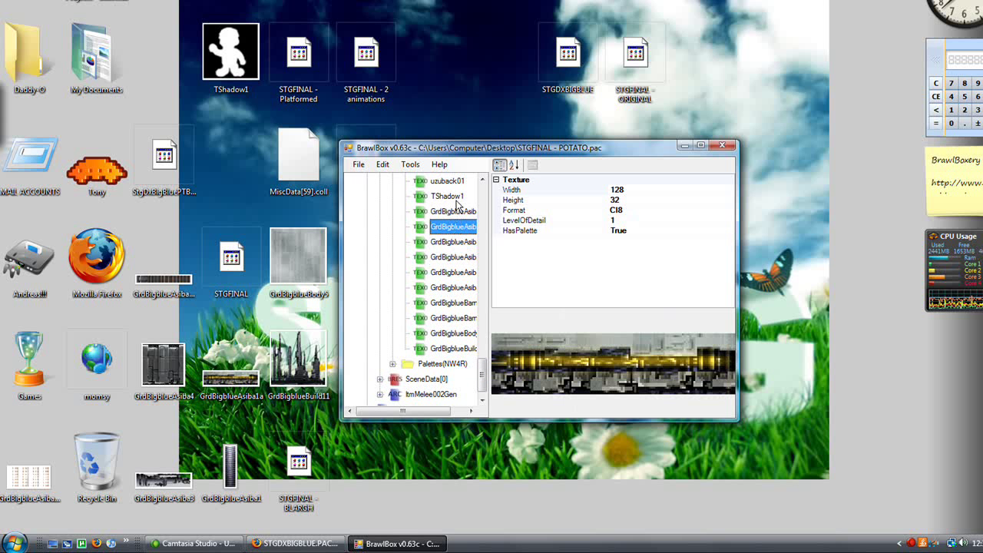
click(457, 196)
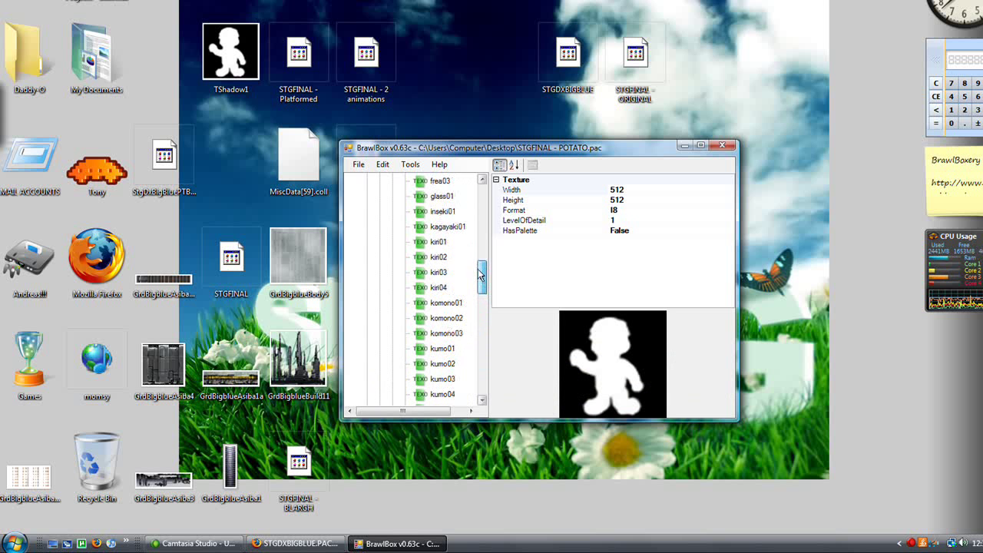
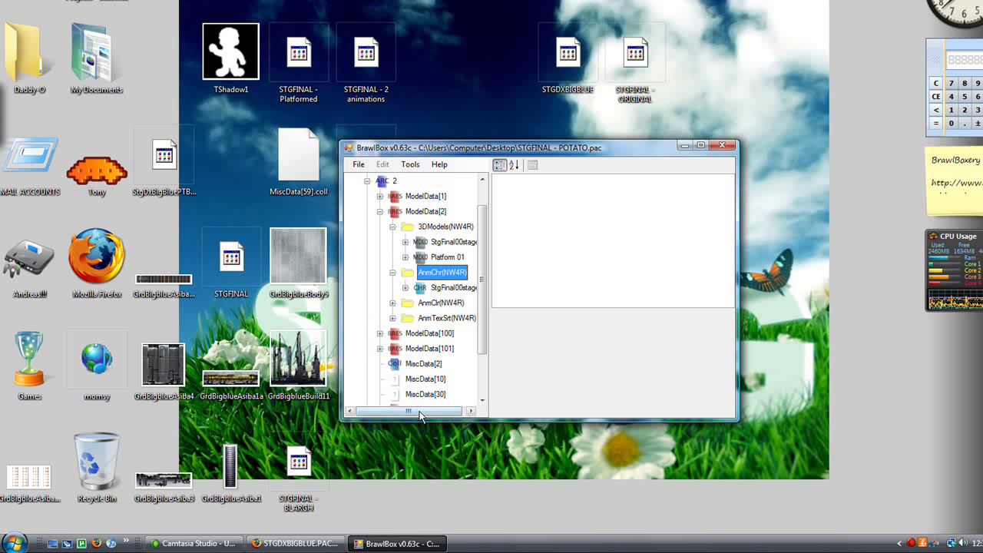
- Create a new character animation in ModelData[2]
click(471, 411)
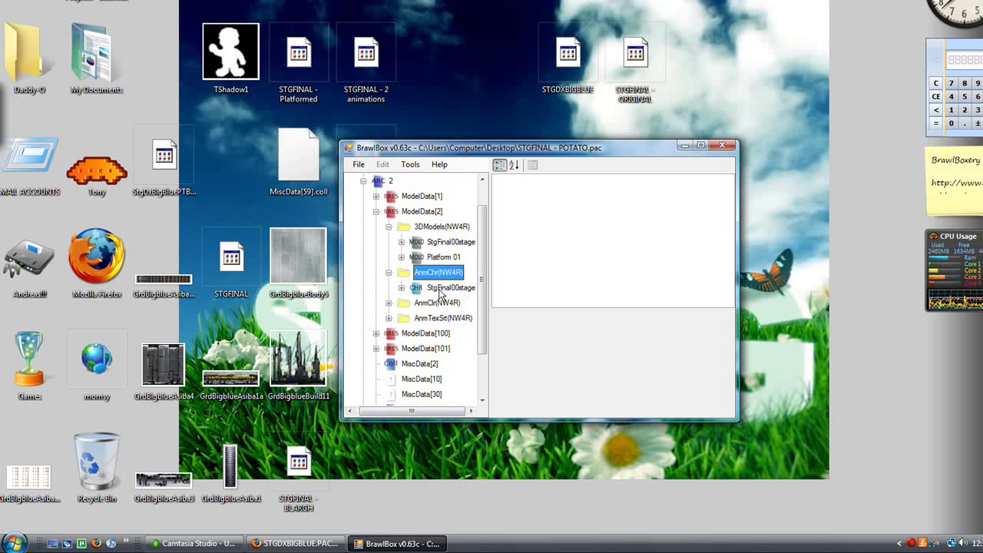
right_click(417, 215)
mouse_move(461, 218)
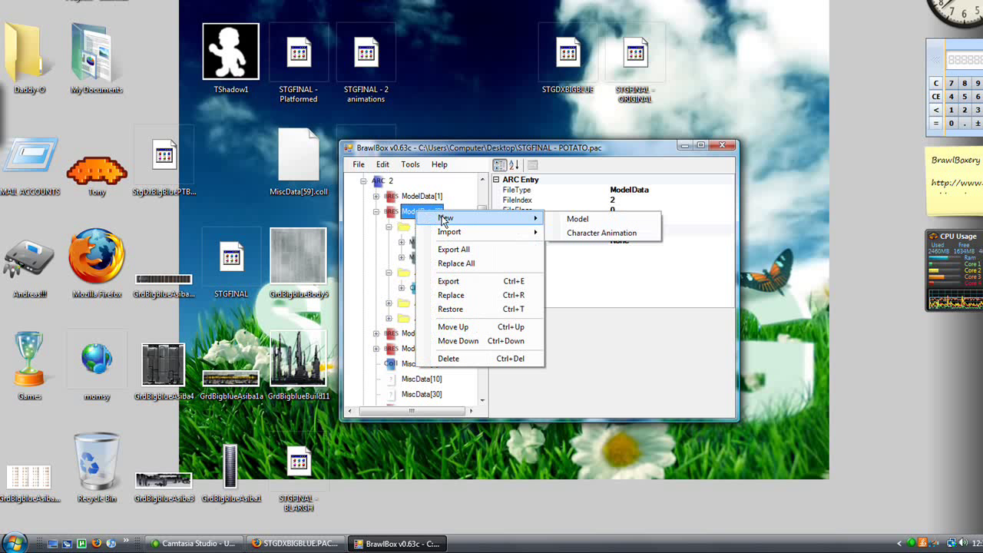
click(584, 233)
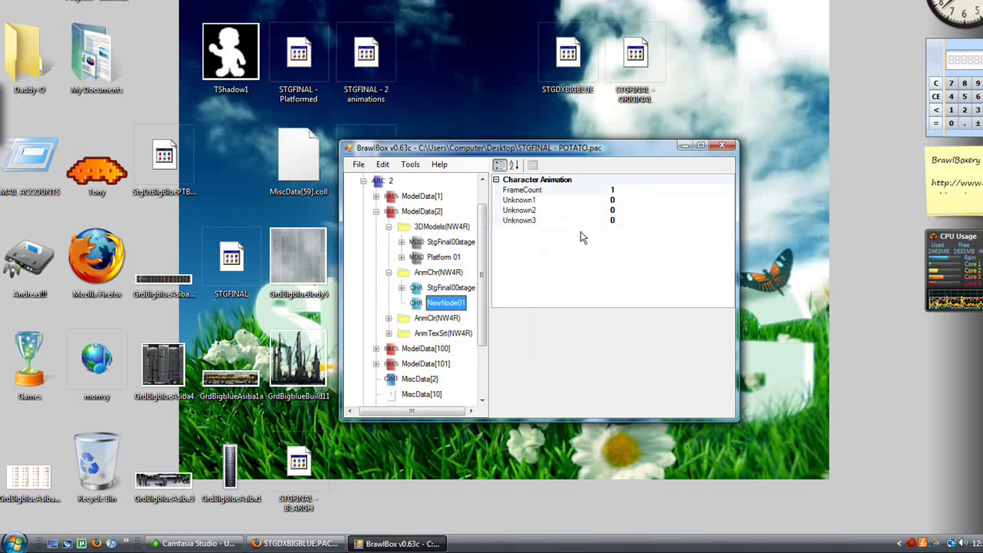
- Rename the new character animation in the AnmChr folder to Platform 01, matching the model's name
right_click(444, 304)
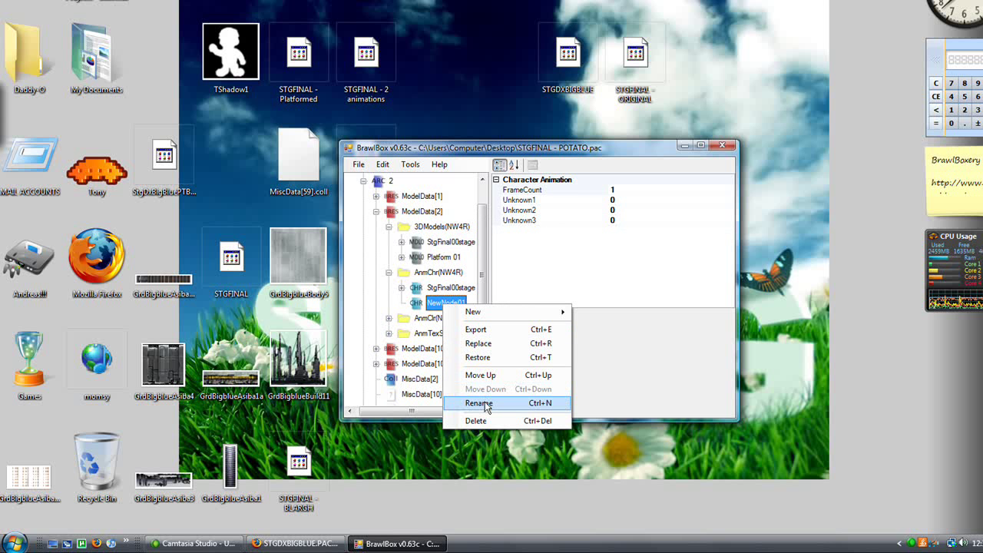
click(479, 403)
text(Pl)
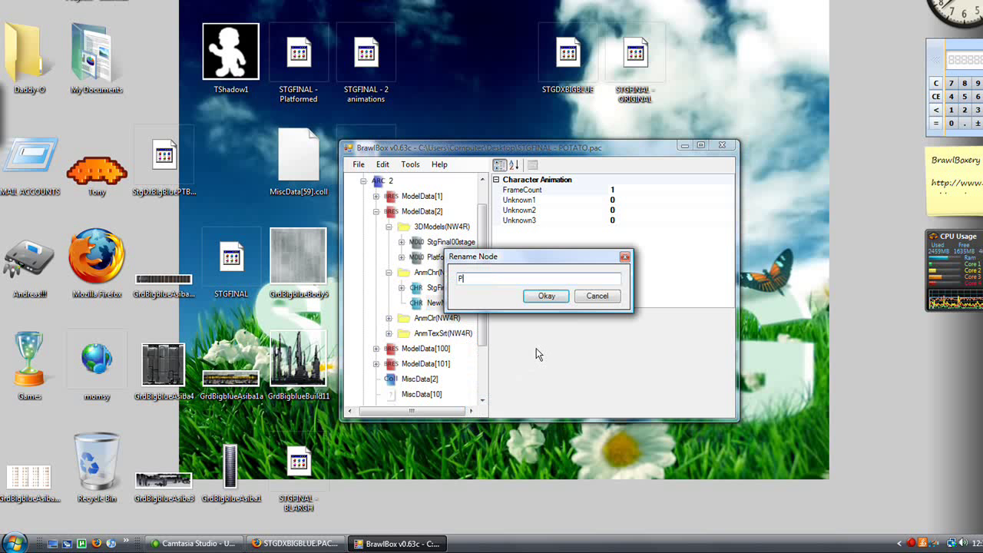
text(atform )
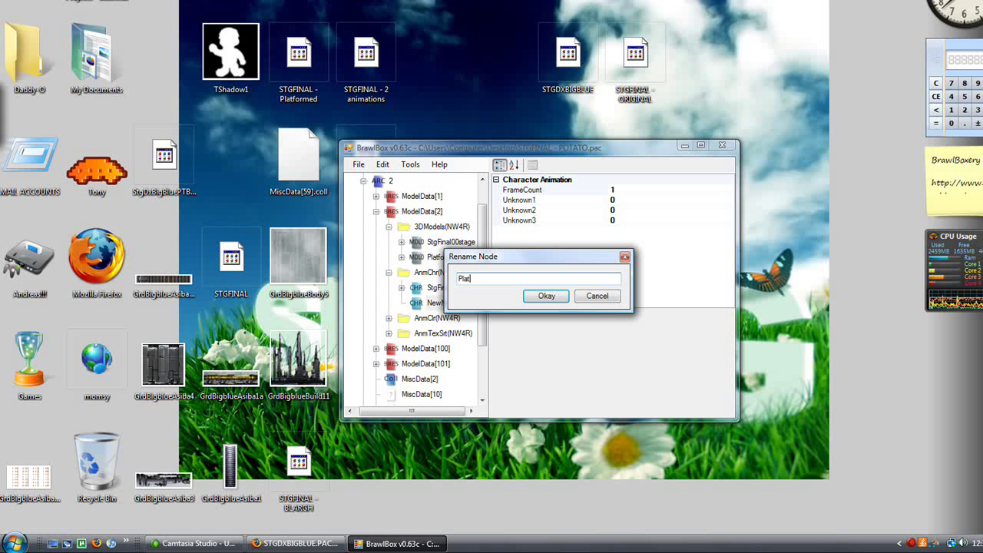
text(01)
key(Return)
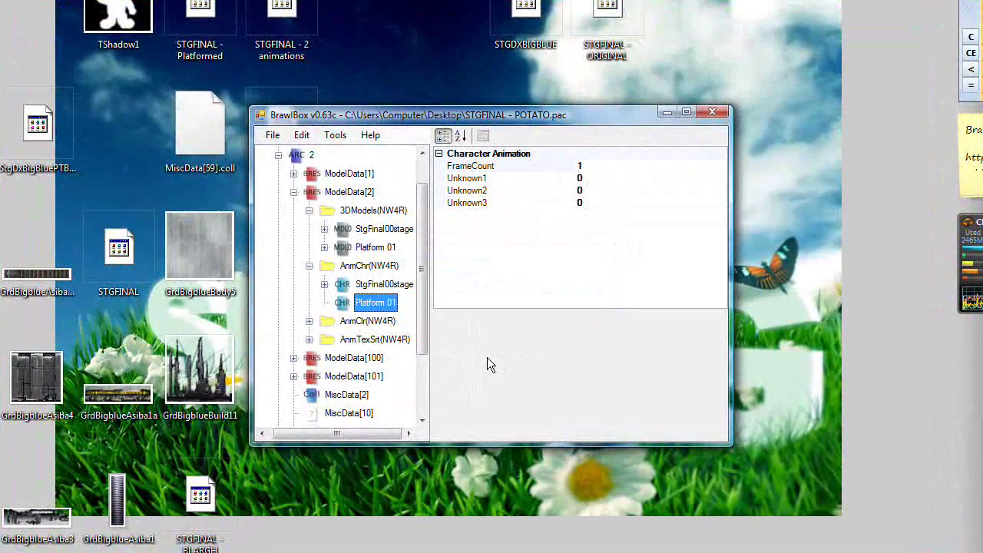
- Preview the Platform 01 model from the 3DModels folder in a maximized model editor window
click(376, 248)
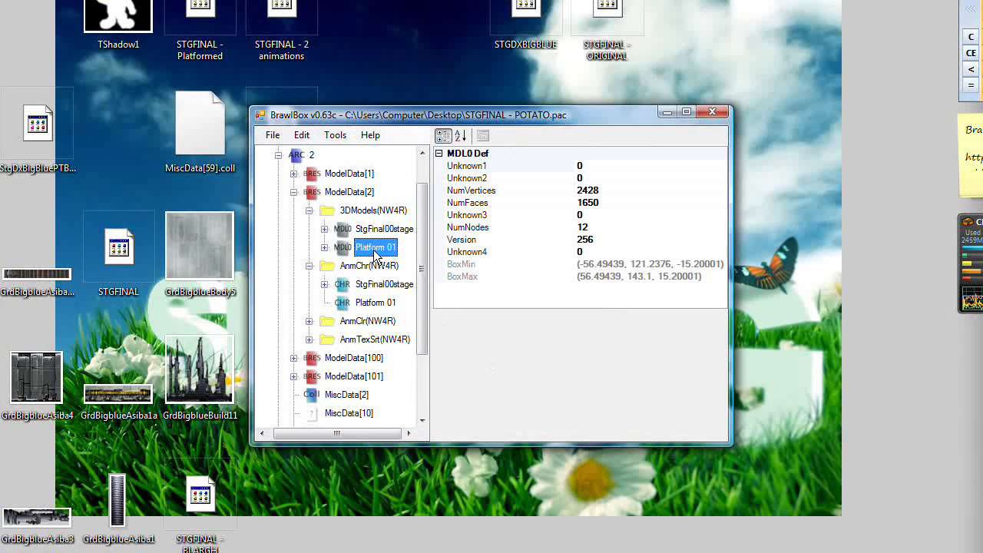
right_click(376, 253)
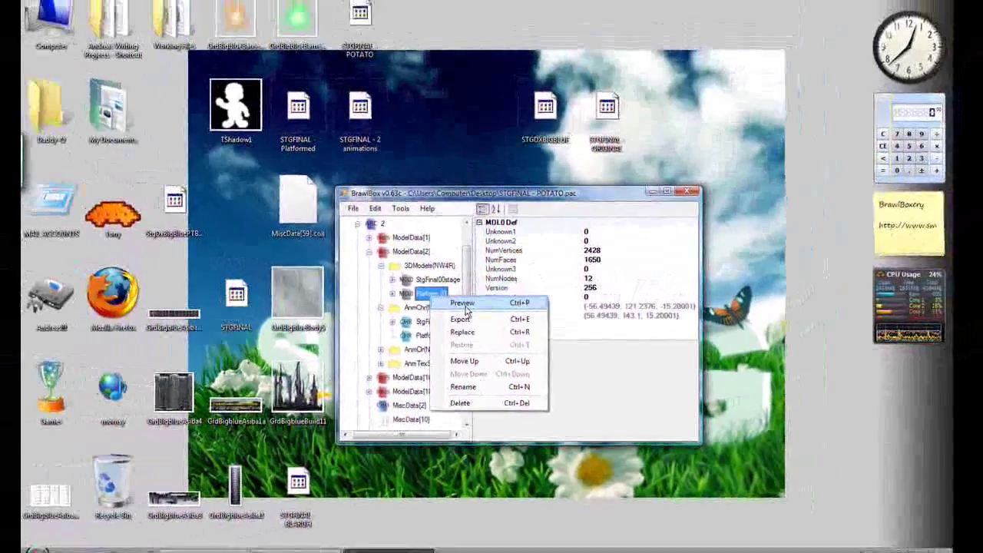
click(416, 259)
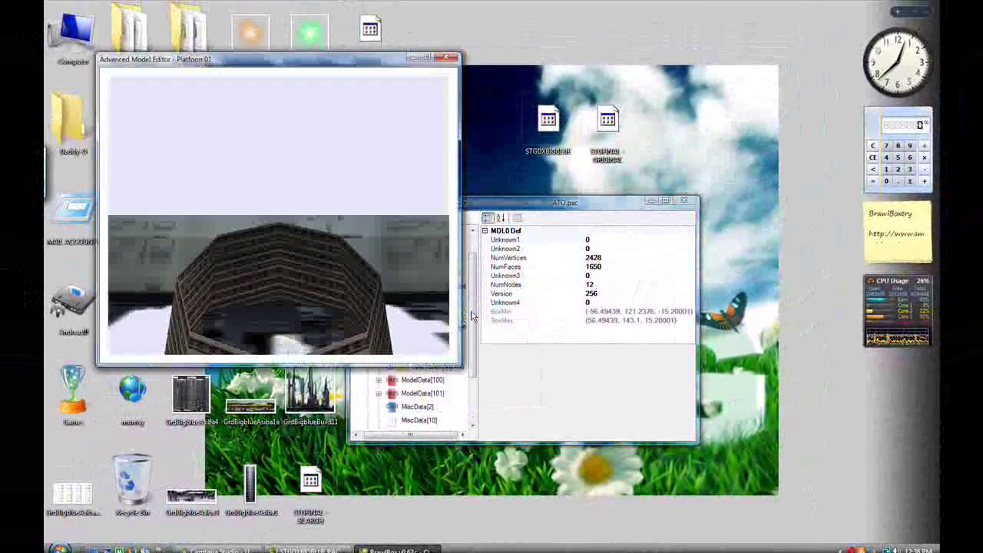
click(427, 58)
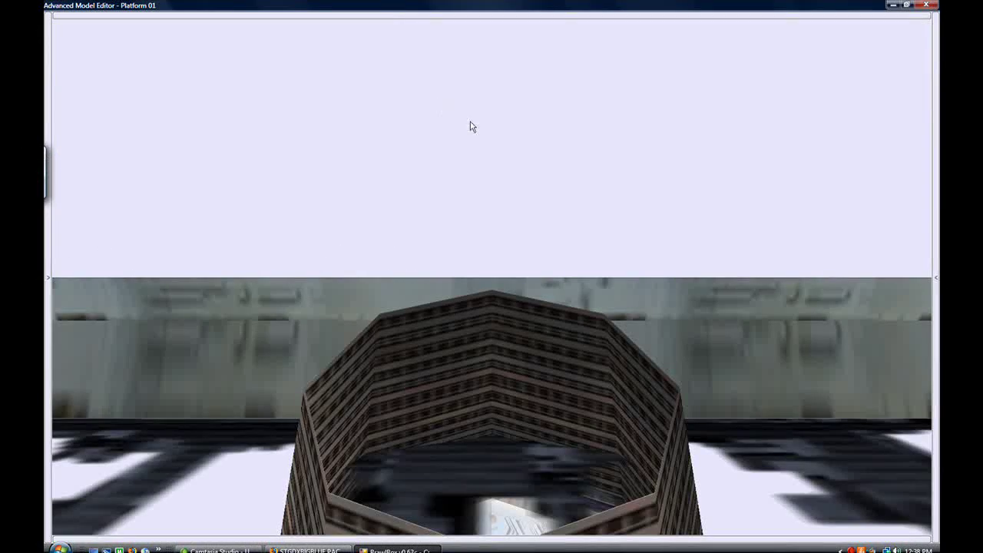
- Show the model editor's animation, object list, display option and playback panels
click(932, 200)
click(52, 157)
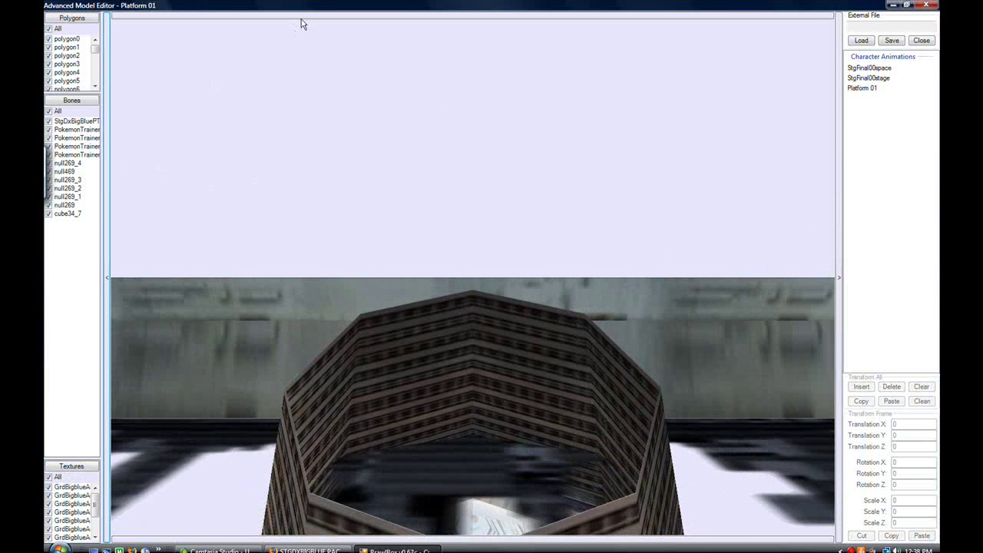
click(302, 16)
click(413, 538)
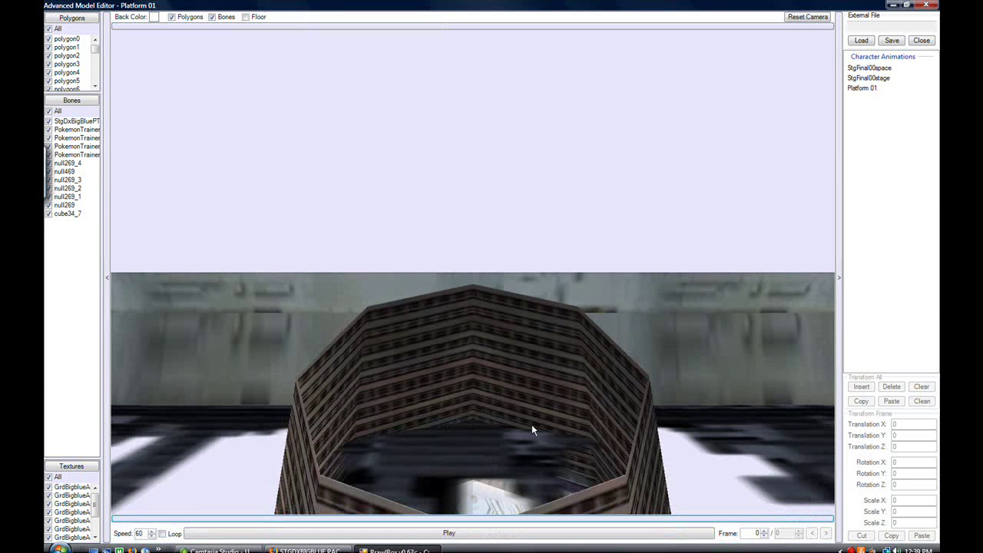
- Select the Platform 01 animation and the StgDxBigBluePT root bone, and set the bone's Translation Y to 55
drag(527, 339, 601, 309)
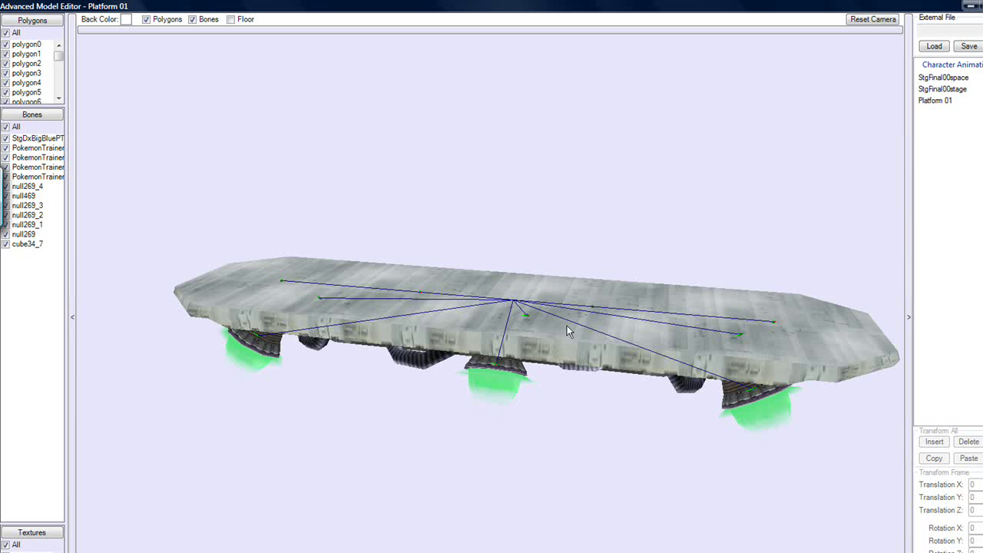
click(938, 103)
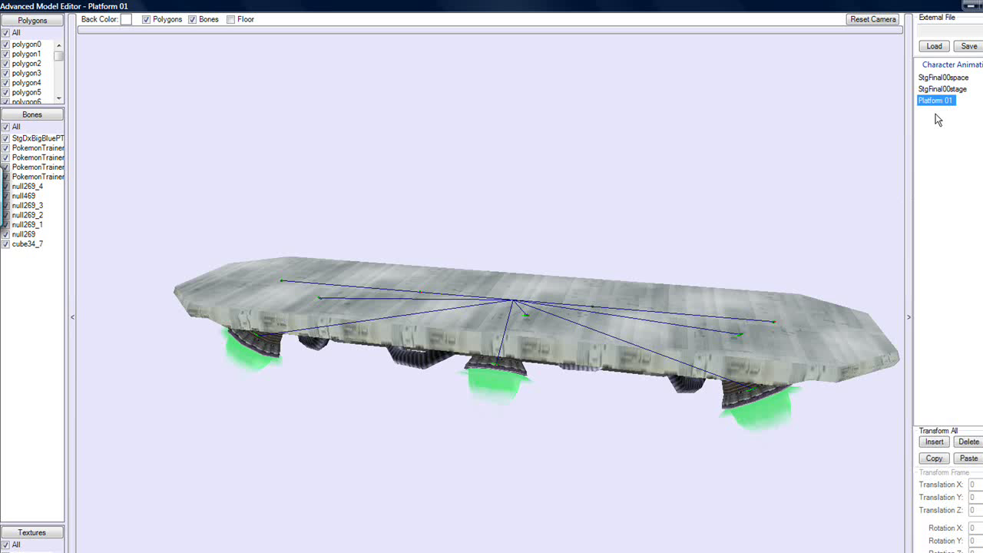
click(612, 278)
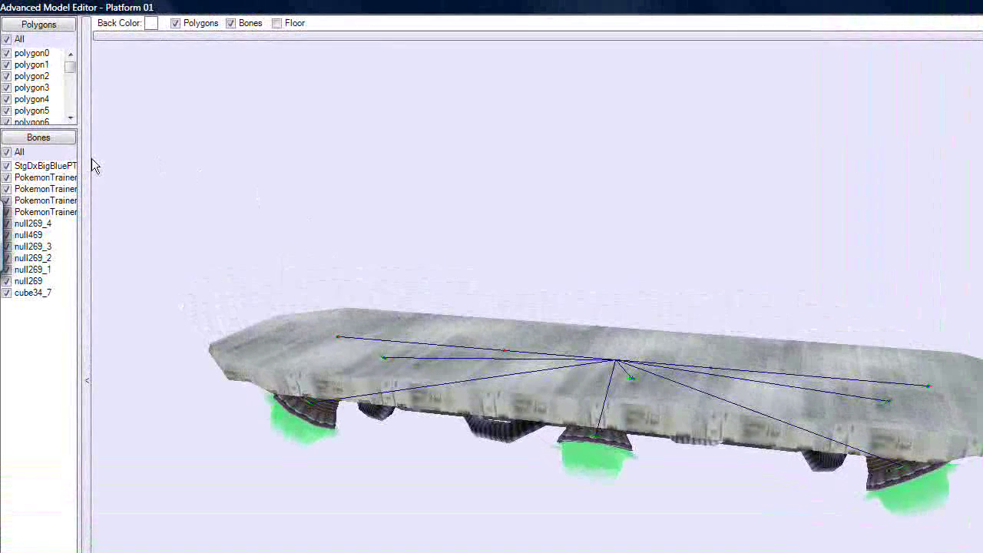
click(49, 141)
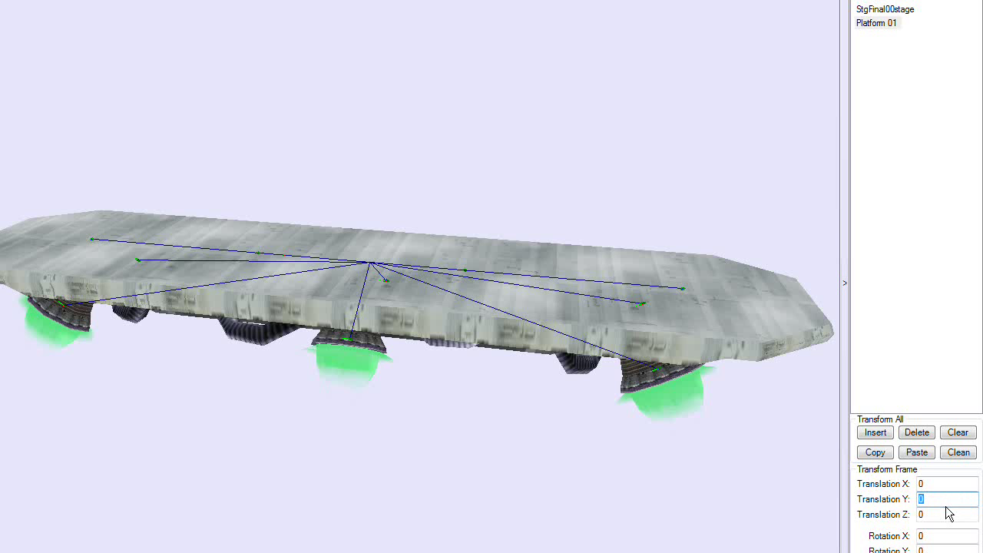
key(Return)
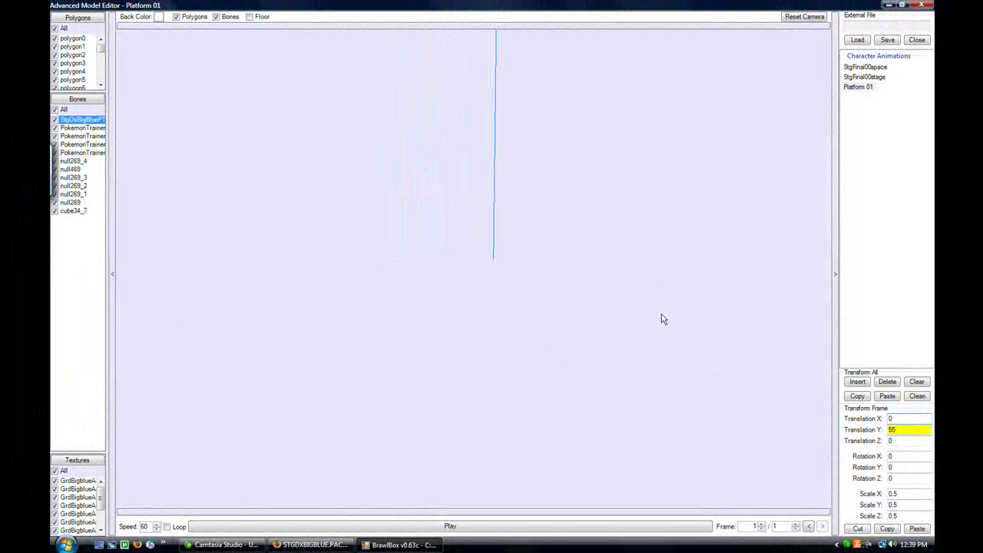
- Copy the root bone's transform in the Platform 01 animation and paste it back into the same frame to key every value
right_drag(593, 140, 569, 334)
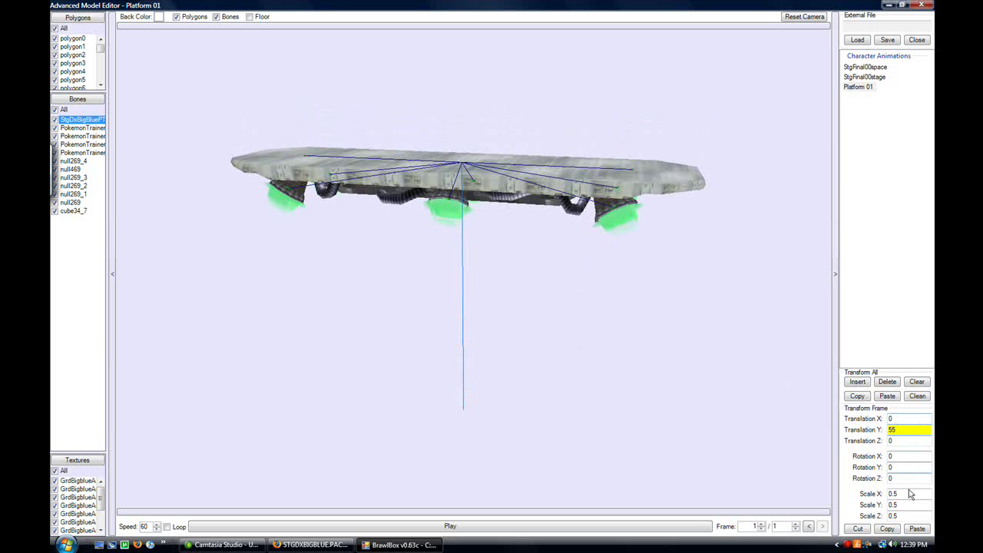
click(860, 88)
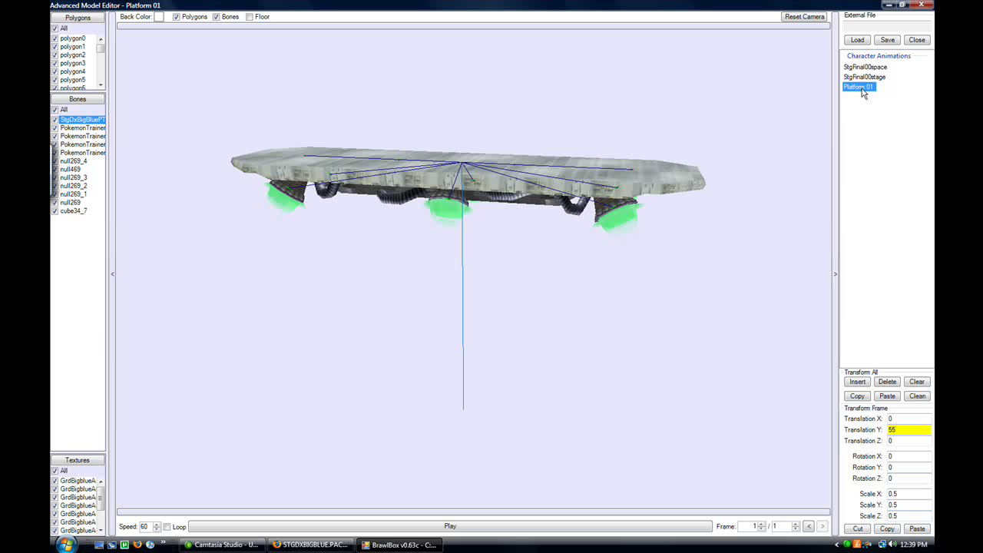
click(915, 532)
- Deselect the animation, paste the copied transform onto the model's StgDxBigBluePT root bone, recheck the Platform 01 animation, and close the model editor
click(868, 158)
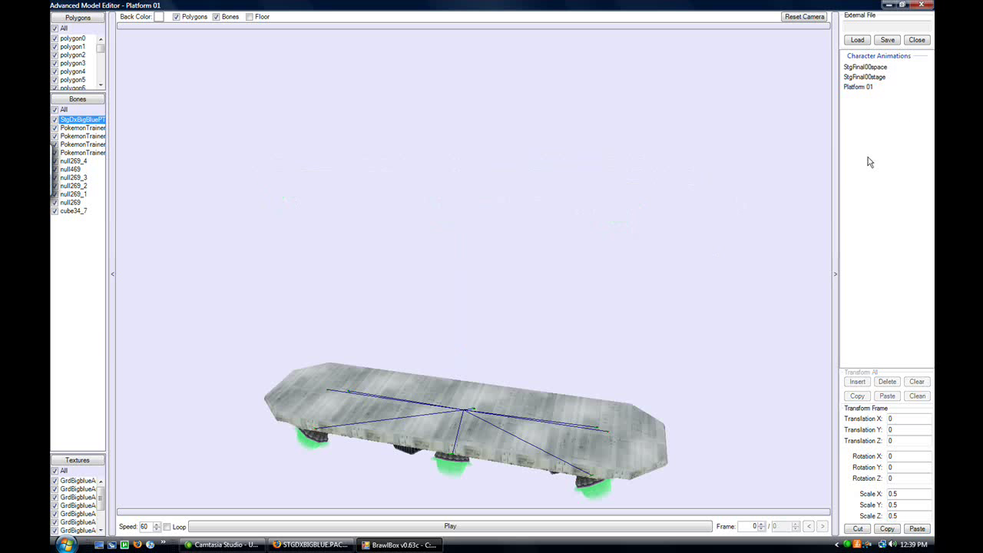
click(87, 121)
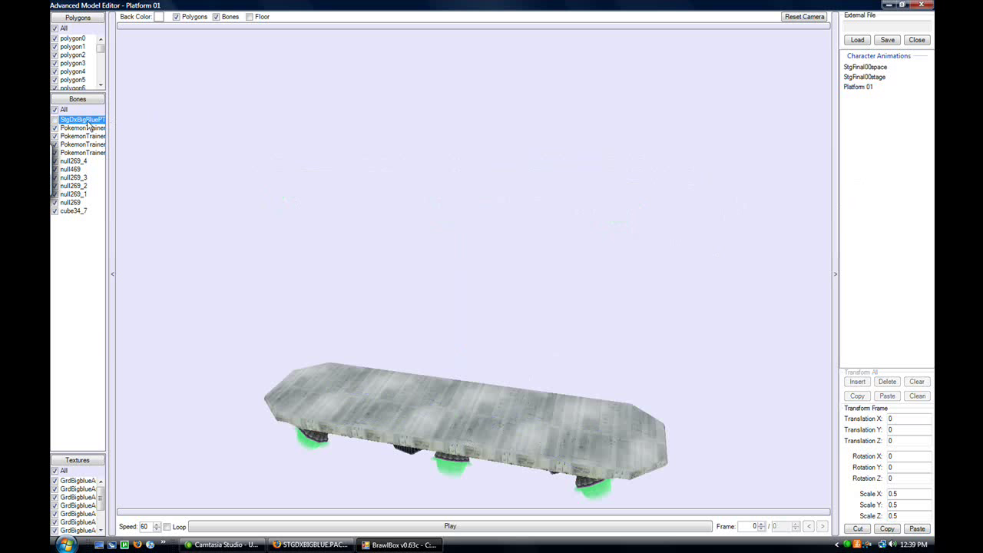
click(914, 534)
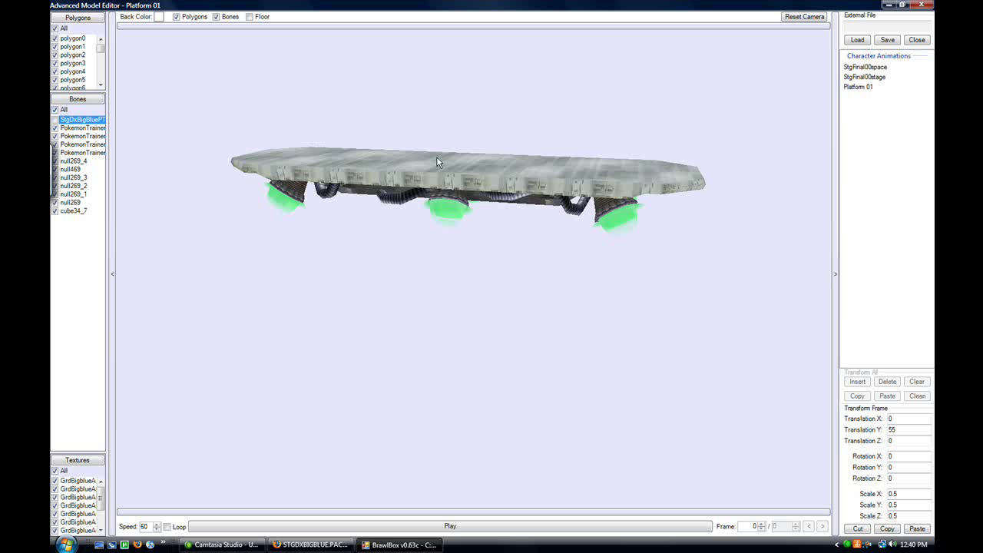
click(60, 120)
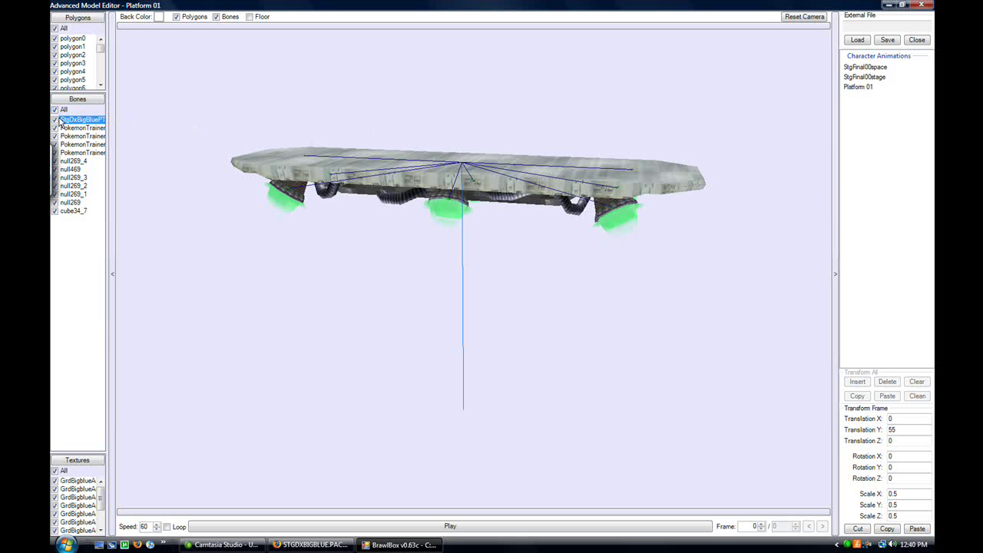
click(866, 87)
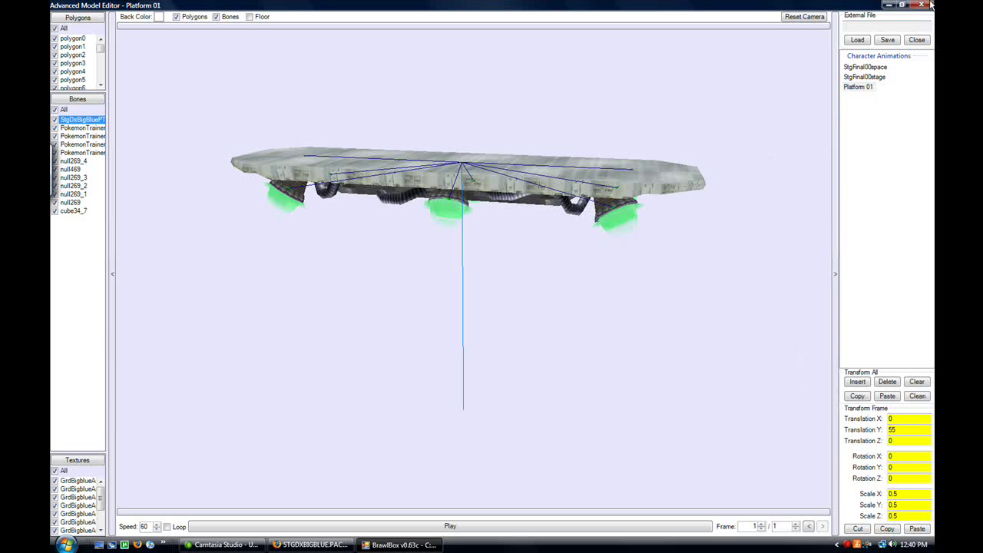
click(902, 5)
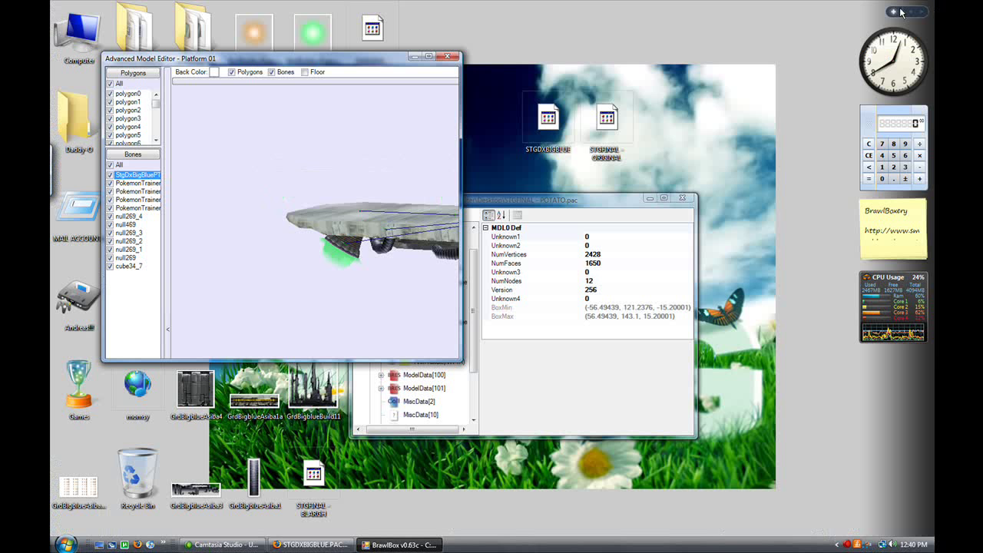
click(448, 58)
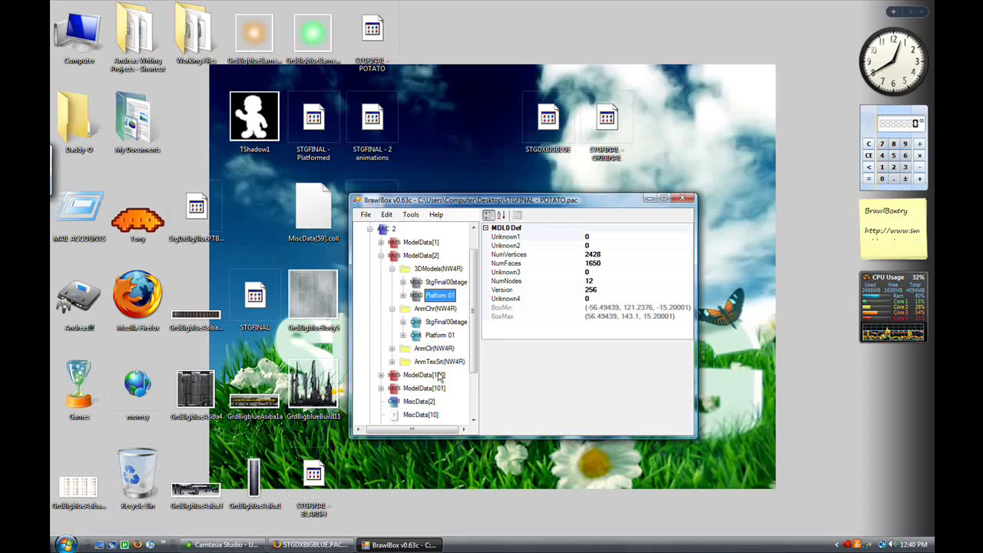
- Open the MiscData[2] collision file for preview in a maximized collision editor window
click(411, 404)
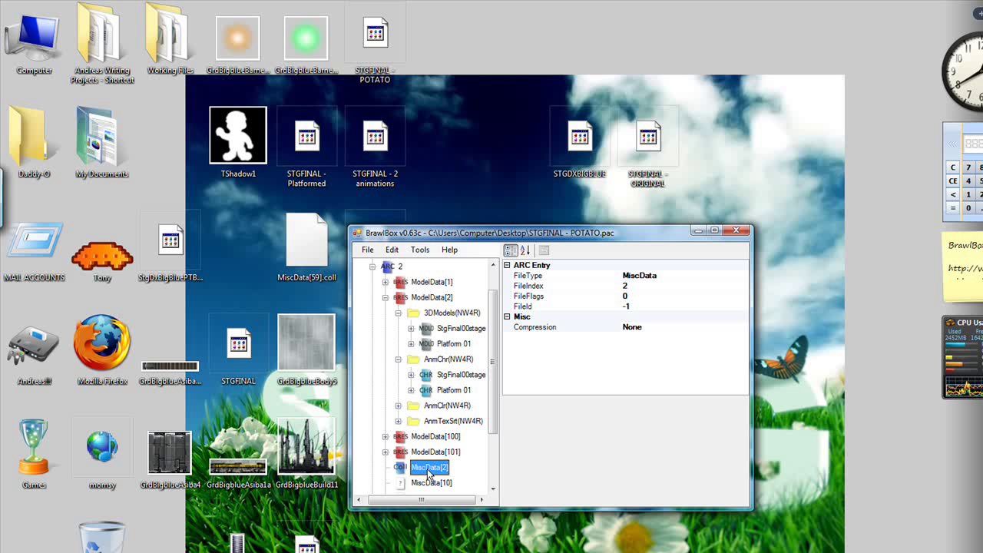
right_click(429, 474)
click(442, 472)
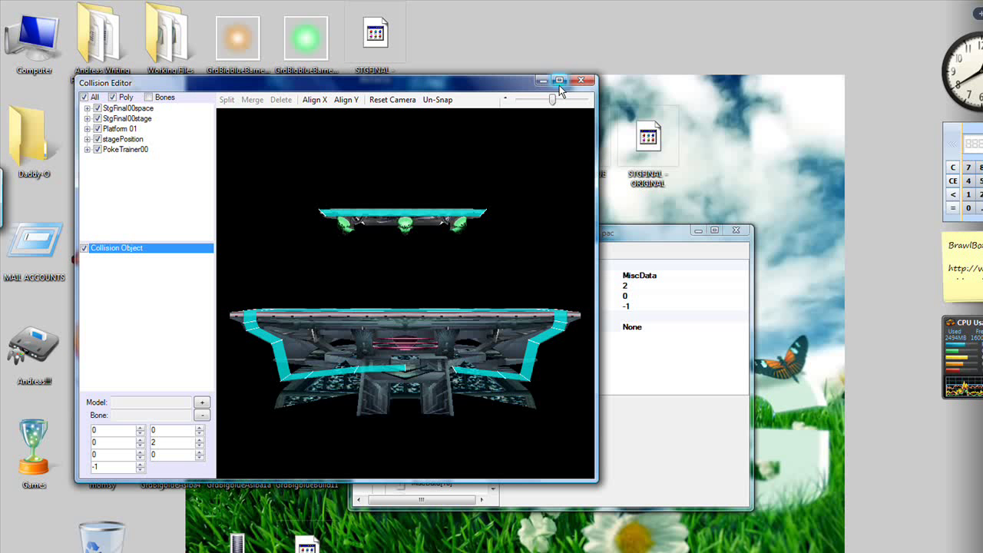
click(559, 85)
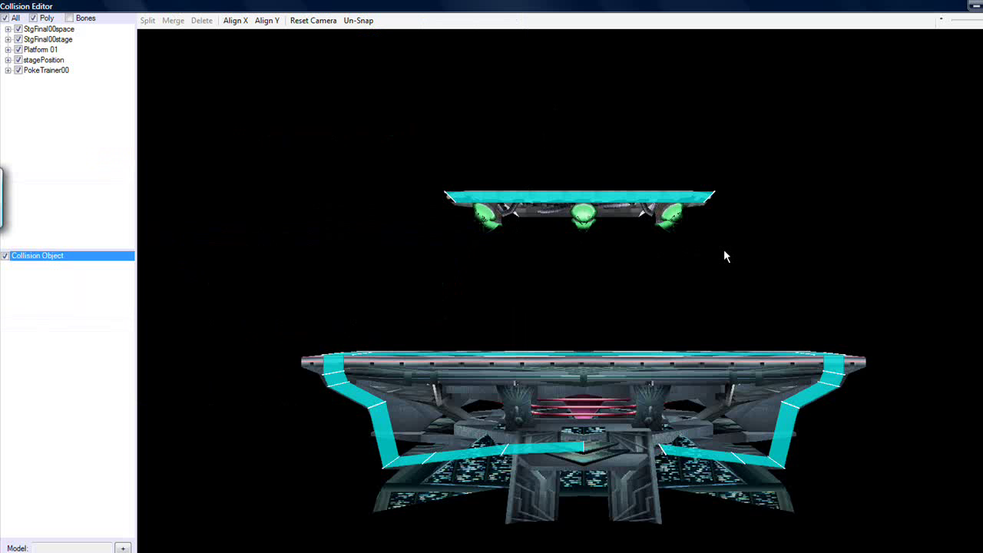
- Move the platform's collision plane down to the gap in the stage's underside and fit its ends to the neighbouring collision points
click(667, 201)
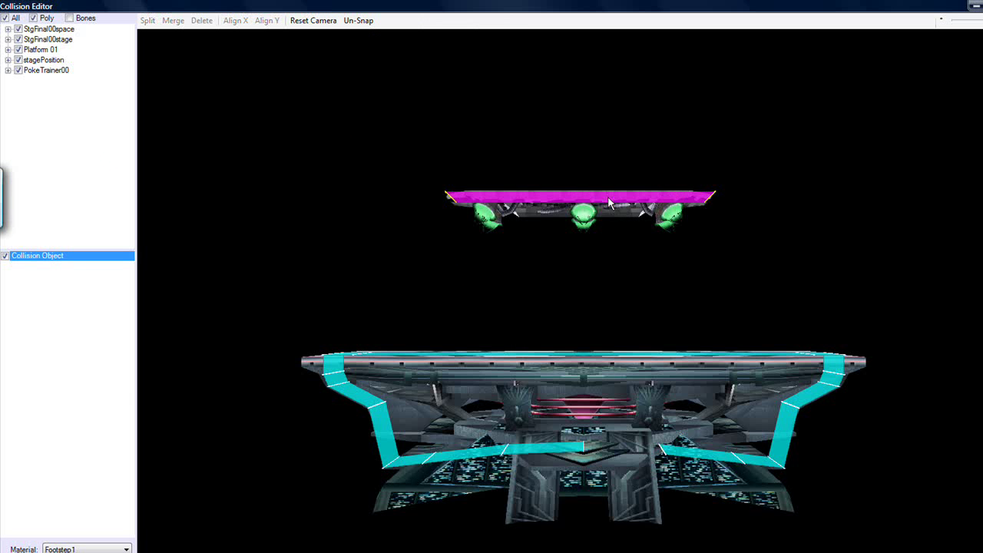
click(641, 499)
drag(641, 499, 626, 474)
click(476, 476)
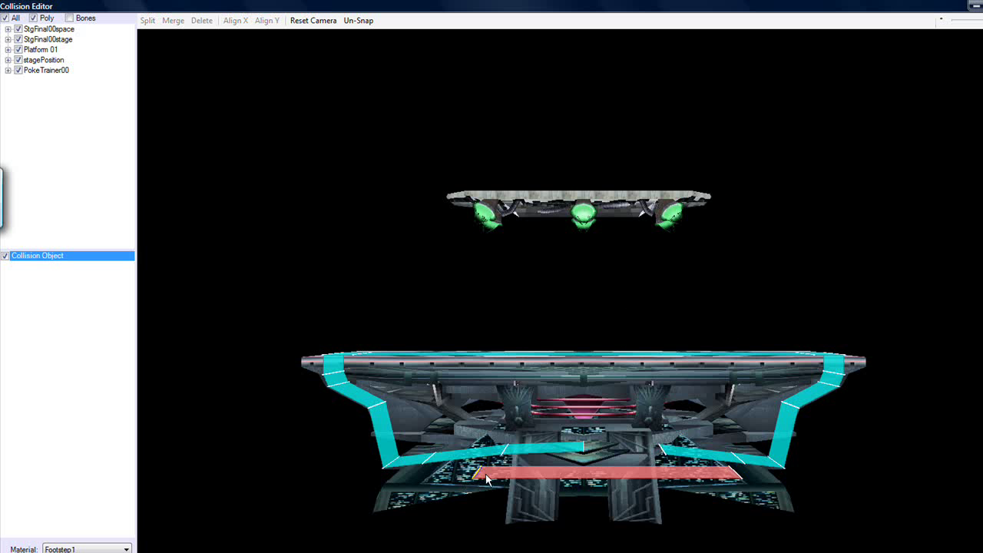
drag(476, 476, 583, 446)
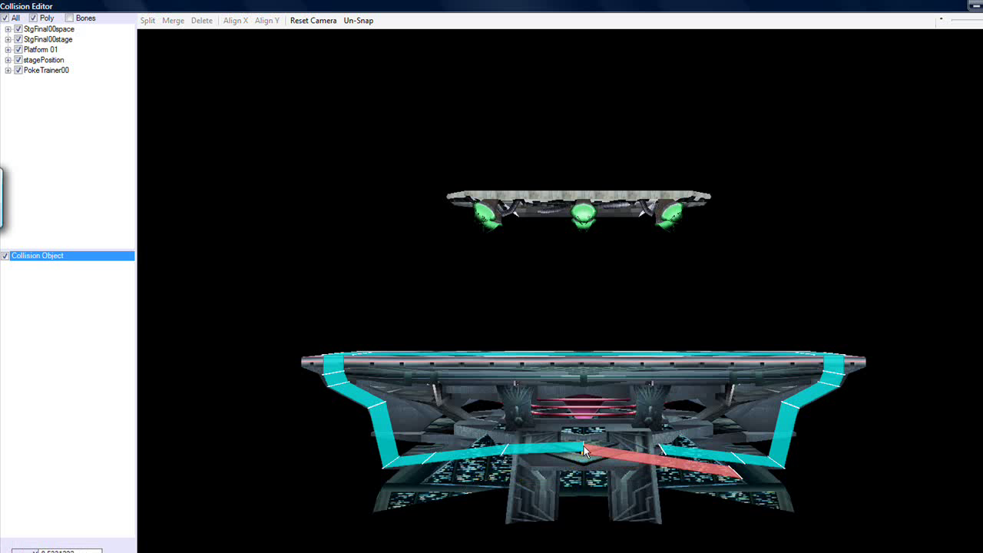
drag(735, 475, 661, 446)
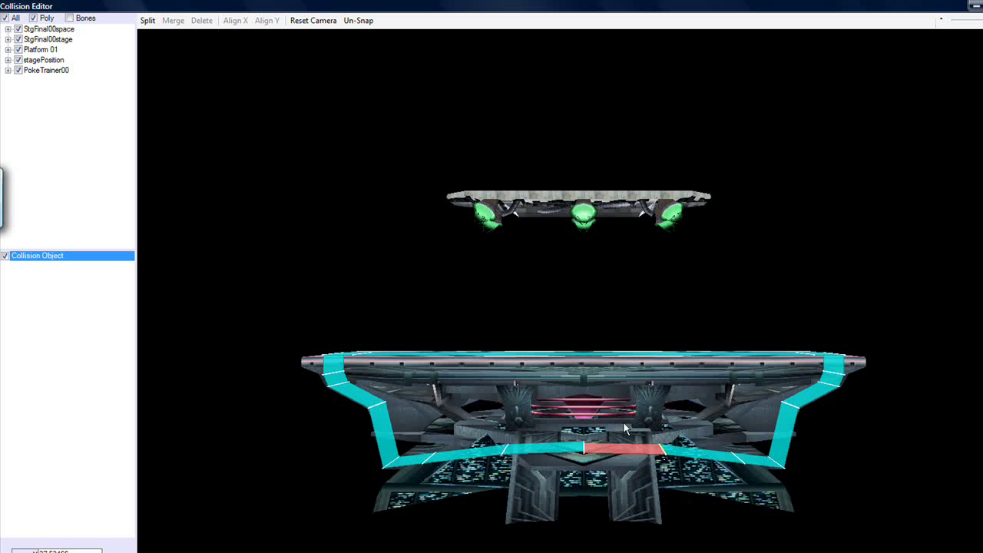
- Move the collision plane from the stage's underside onto the Platform 01 top, stretch its ends to the platform's edges, and close the collision editor
drag(616, 449, 569, 189)
right_drag(568, 189, 687, 398)
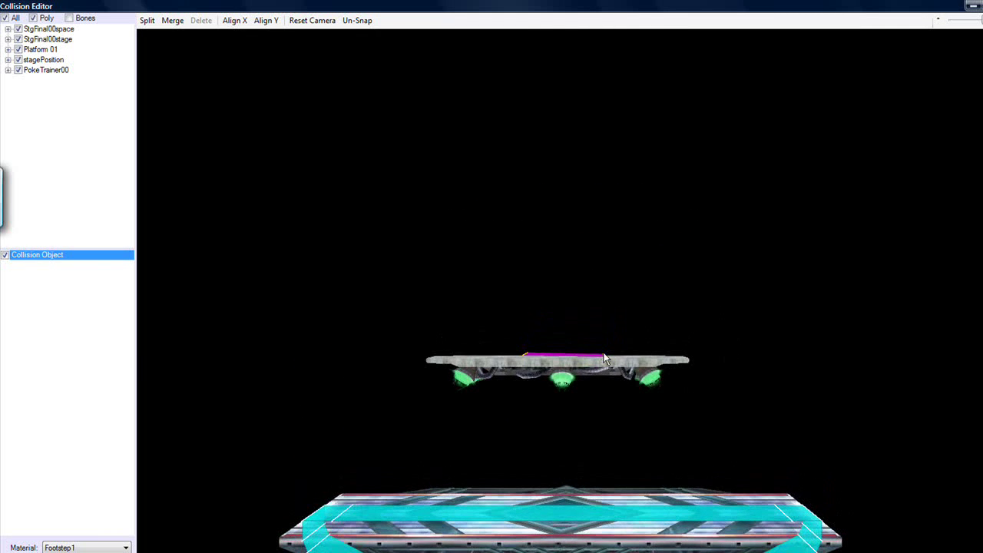
drag(606, 359, 689, 365)
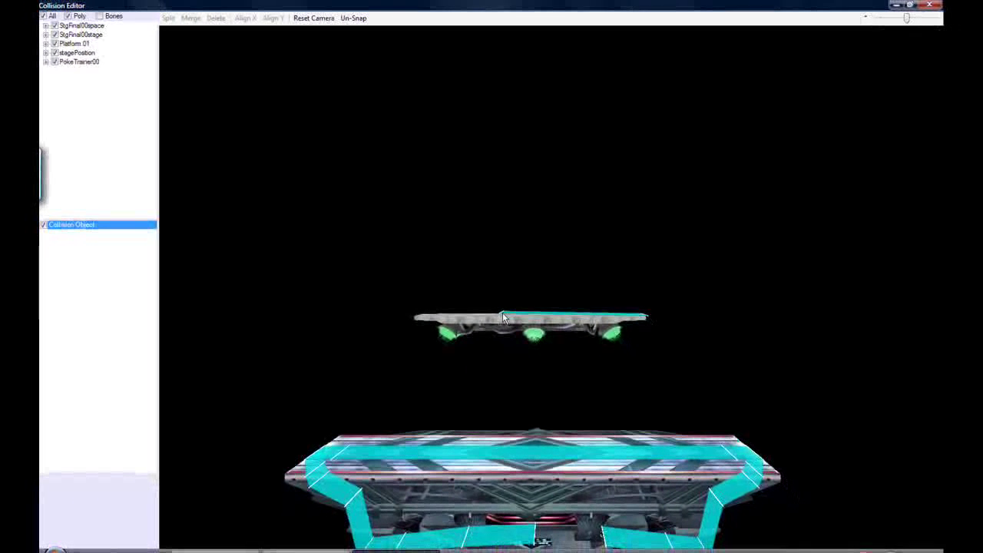
drag(503, 315, 419, 321)
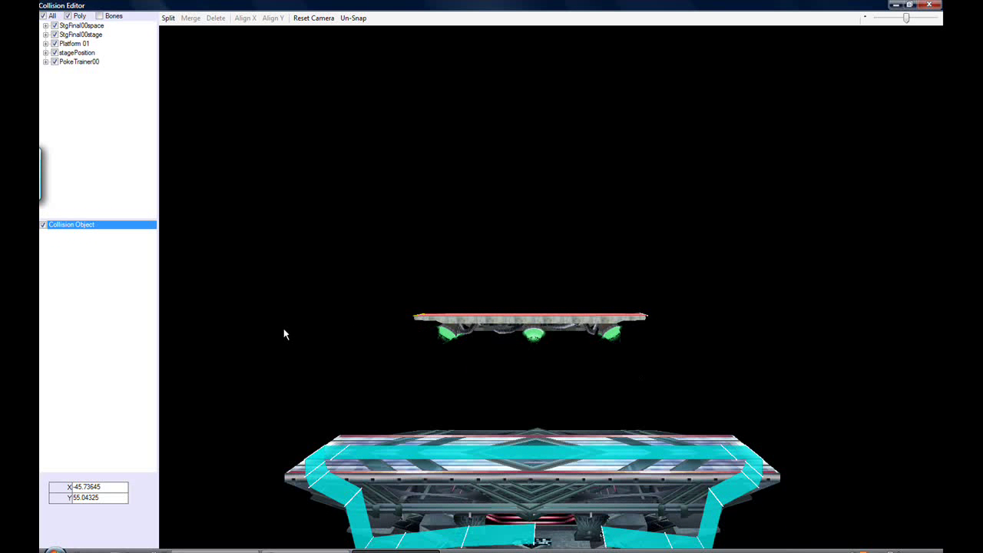
click(493, 317)
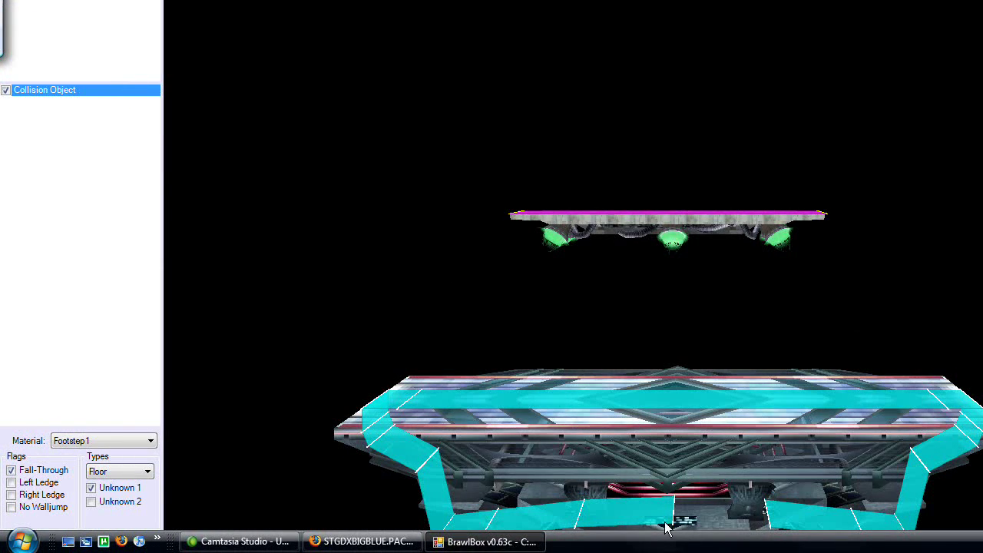
click(782, 307)
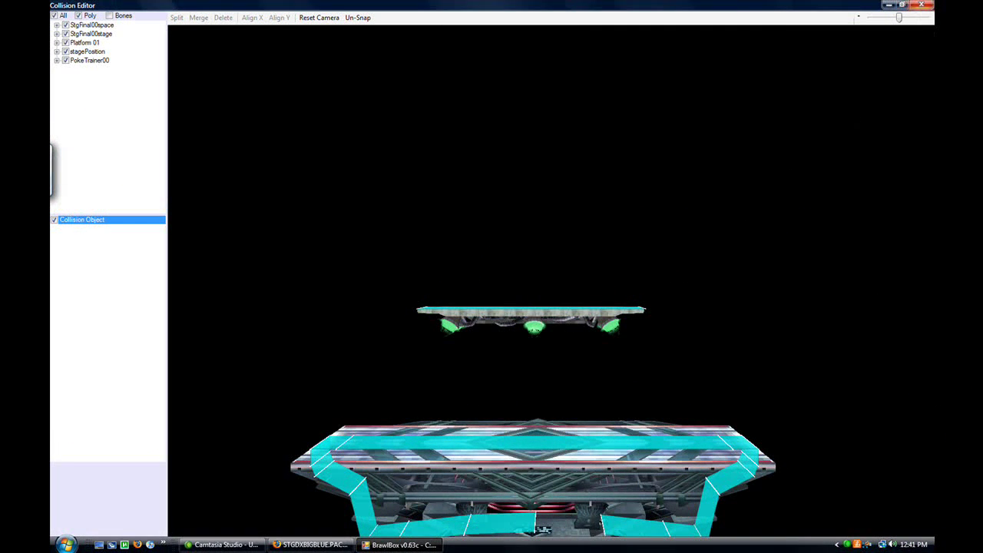
click(922, 5)
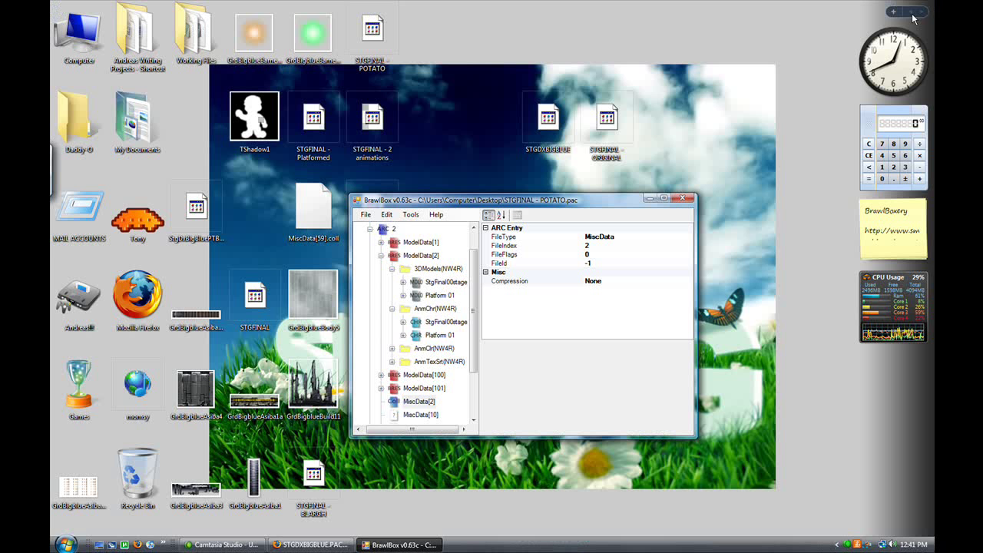
- Preview the Platform 01 model again in a maximized model editor window
click(430, 300)
right_click(431, 300)
click(453, 306)
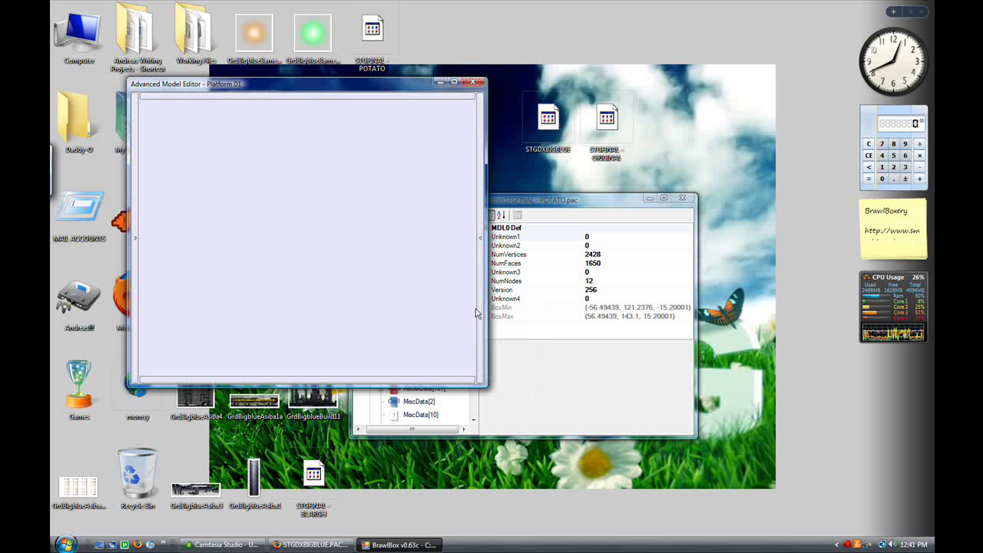
click(454, 81)
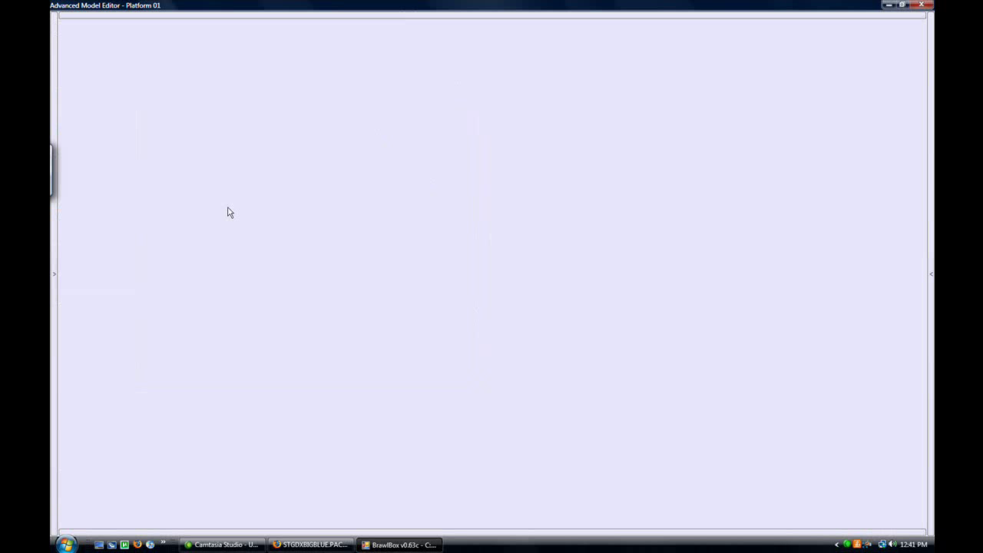
- Set the StgDxBigBluePT root bone's Translation Y to 0 with no animation selected, and close the model editor
click(53, 152)
click(79, 120)
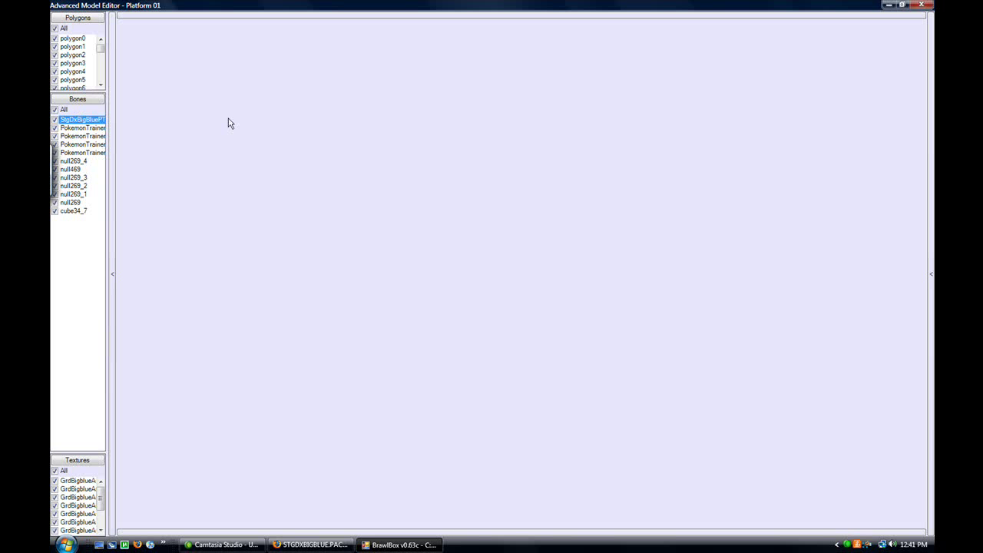
click(932, 139)
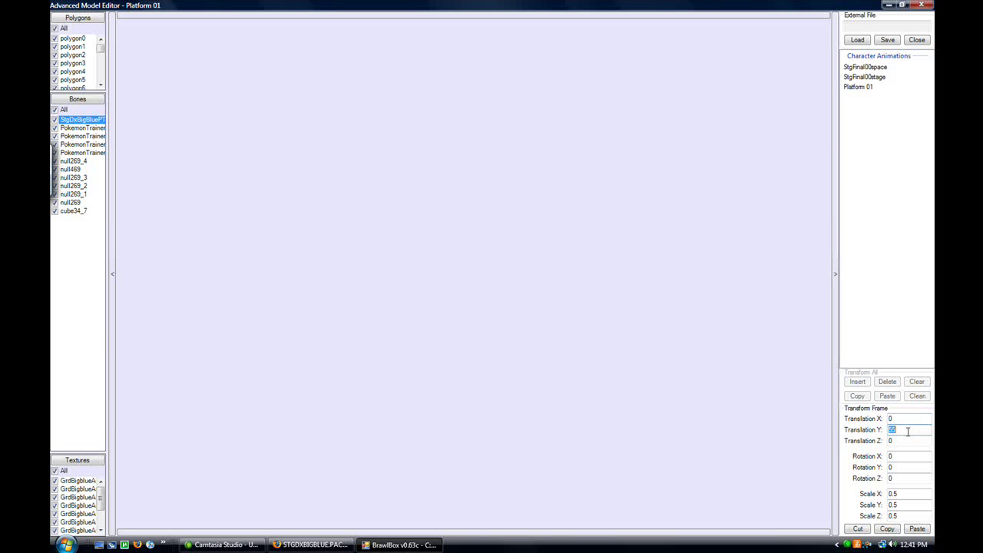
text(0)
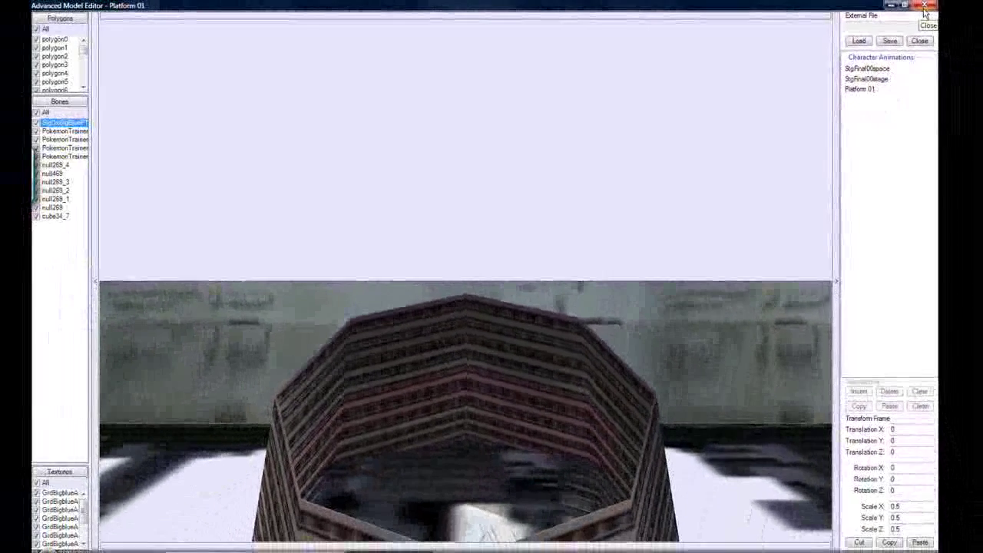
click(964, 7)
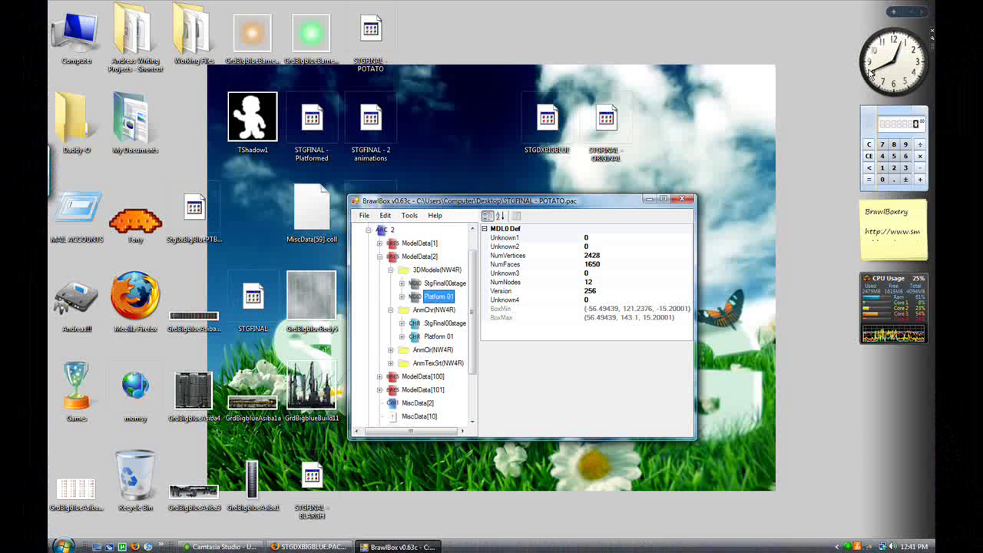
- Save the stage archive to the Desktop as a new PAC file named STGFINAL - TUT version
click(365, 216)
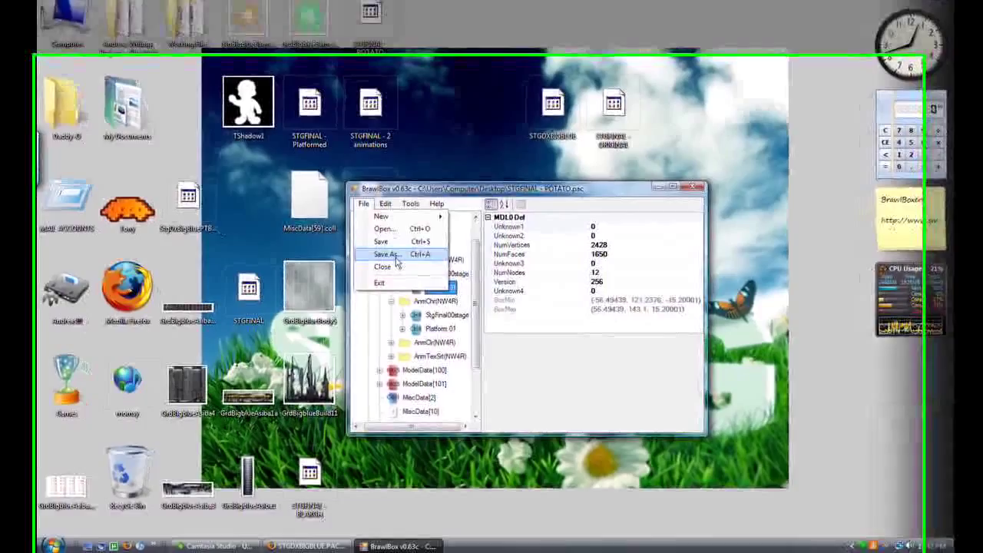
click(501, 295)
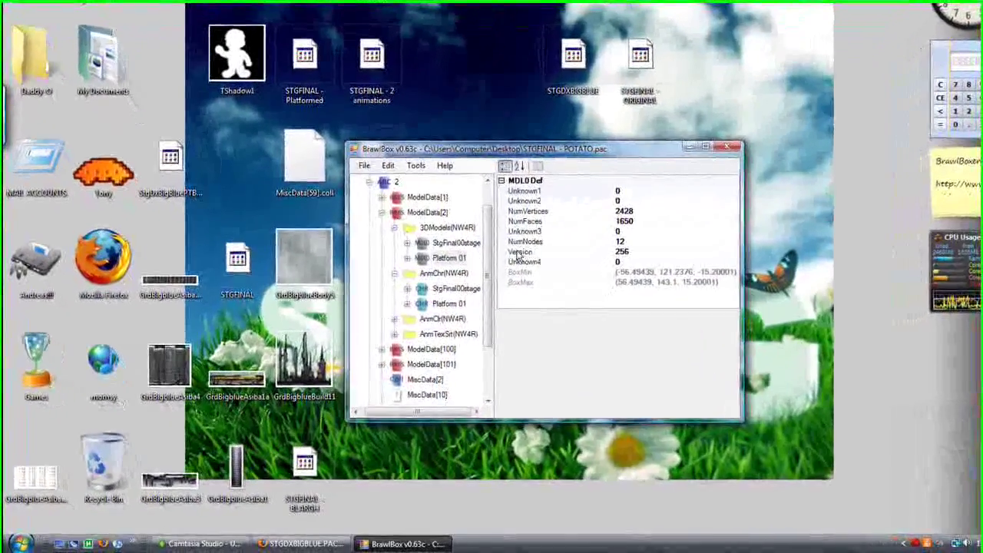
click(499, 400)
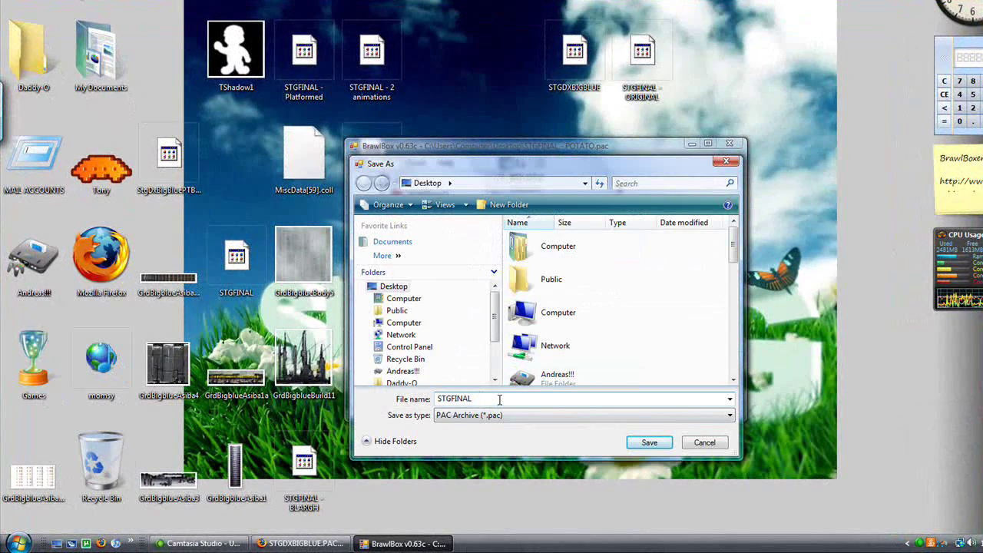
text(- )
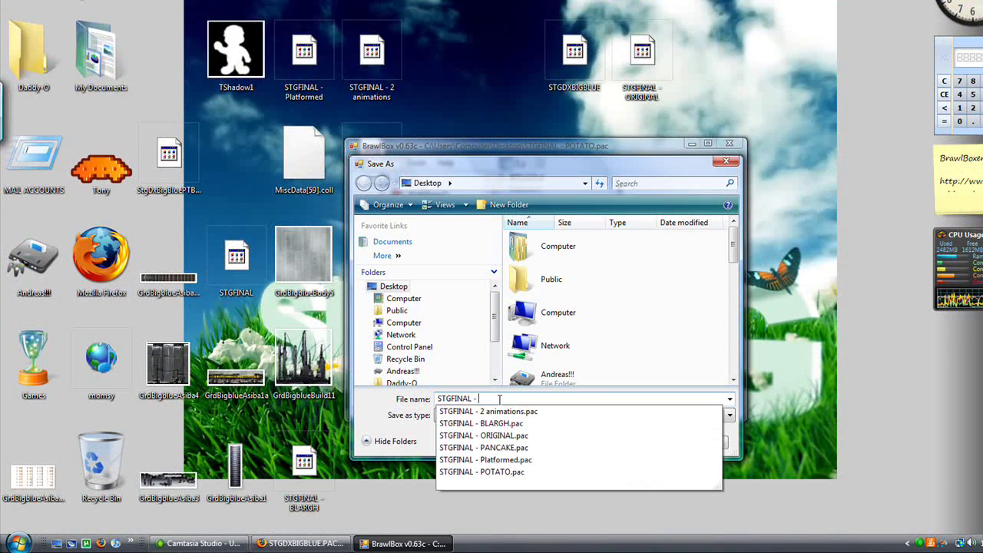
text(TUT )
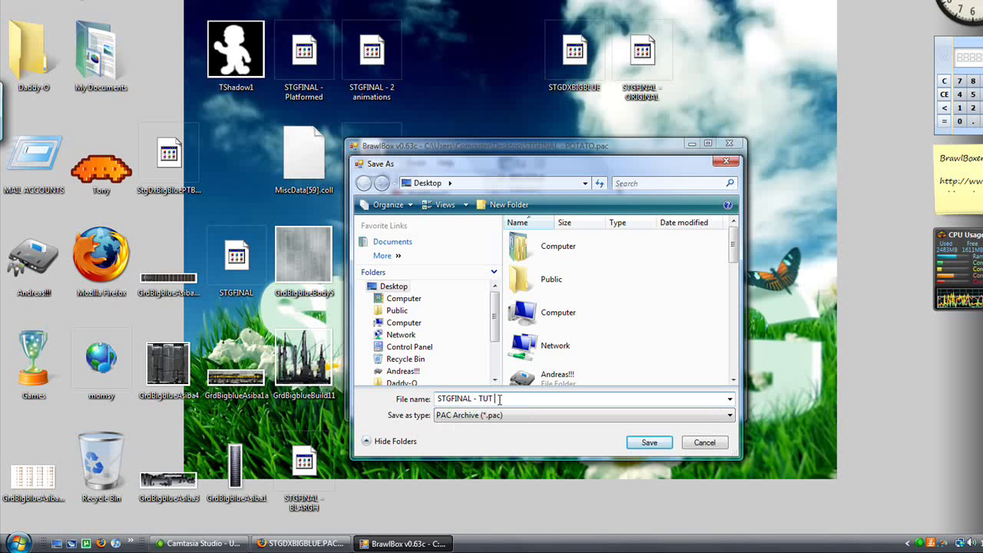
text(v)
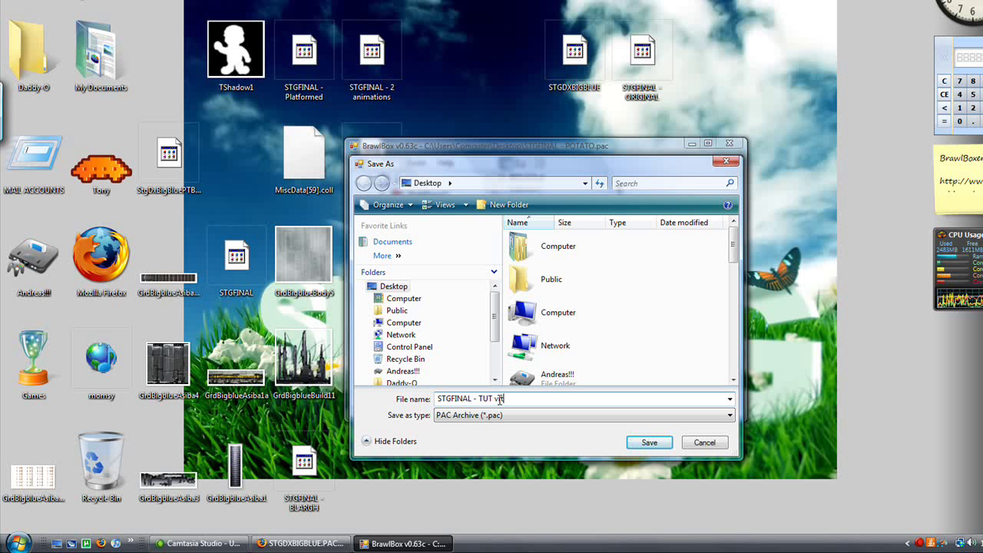
text(ersion)
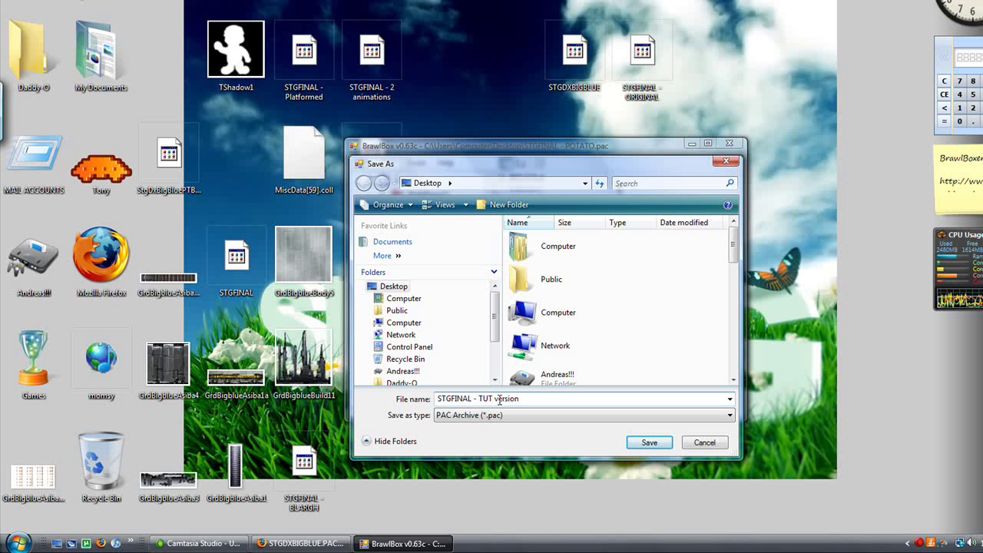
key(Return)
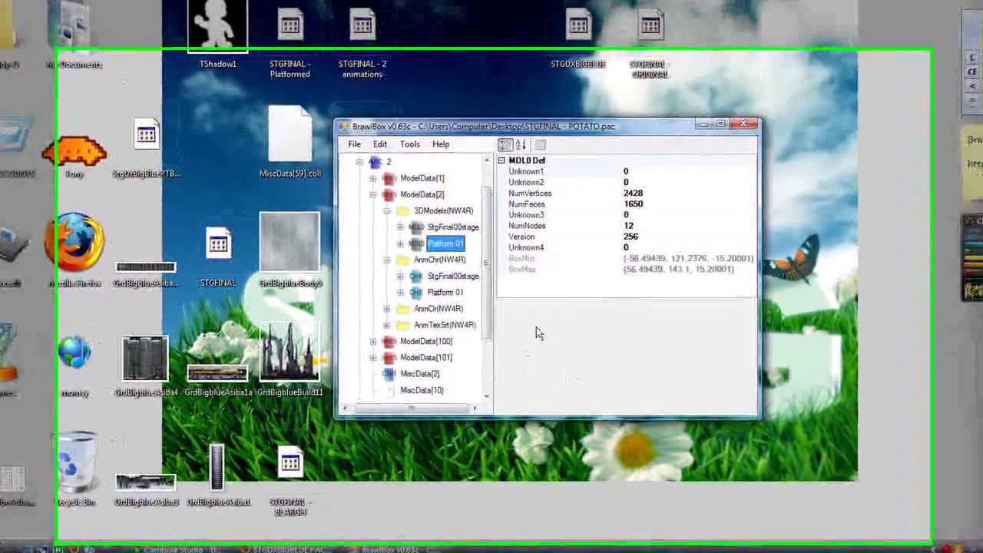
key(ctrl+s)
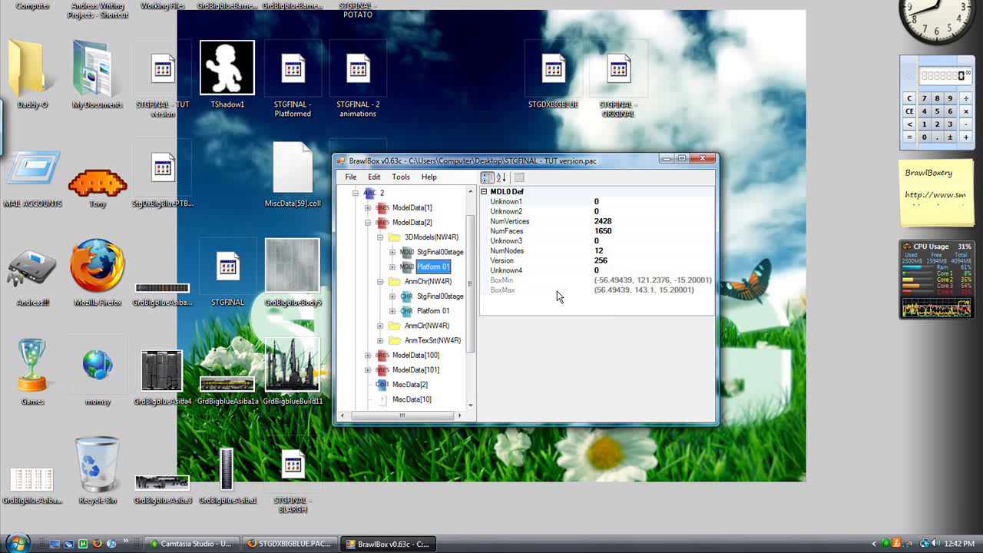
click(896, 543)
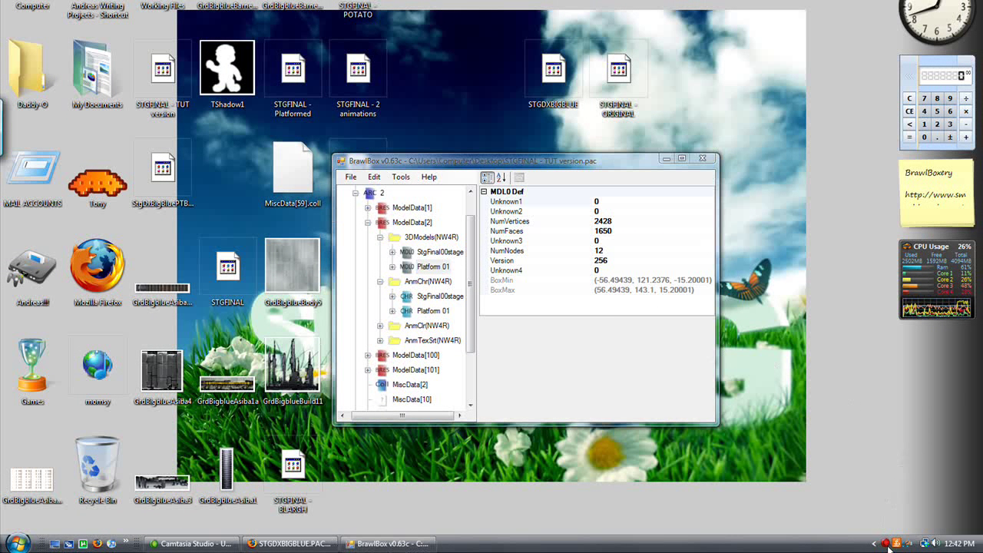